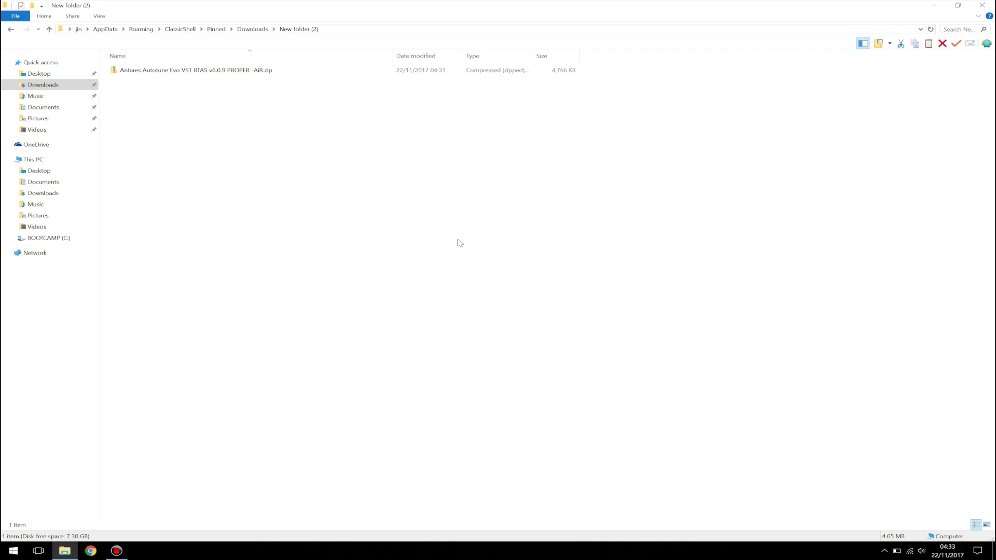
Copy the Antares Autotune Evo VST RTAS v6.0.9 folder out of its zip archive into New folder (2).
{"action": "left_click", "coordinate": [178, 72]}
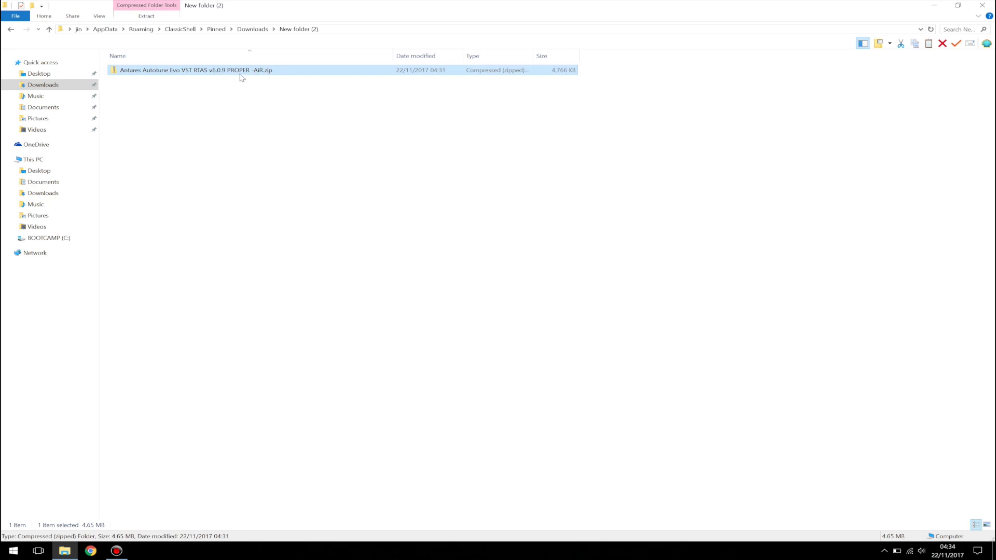
{"action": "double_click", "coordinate": [222, 72]}
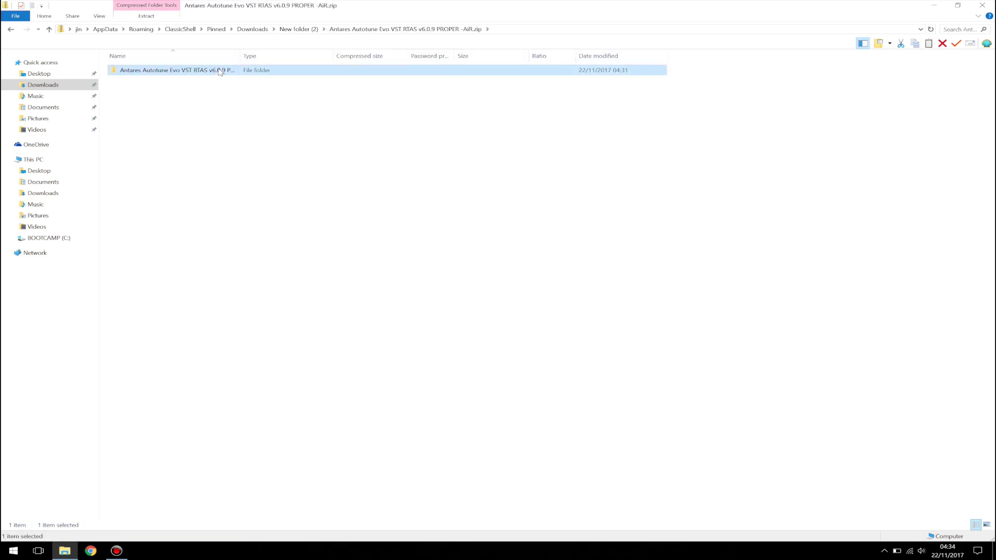
{"action": "double_click", "coordinate": [239, 56]}
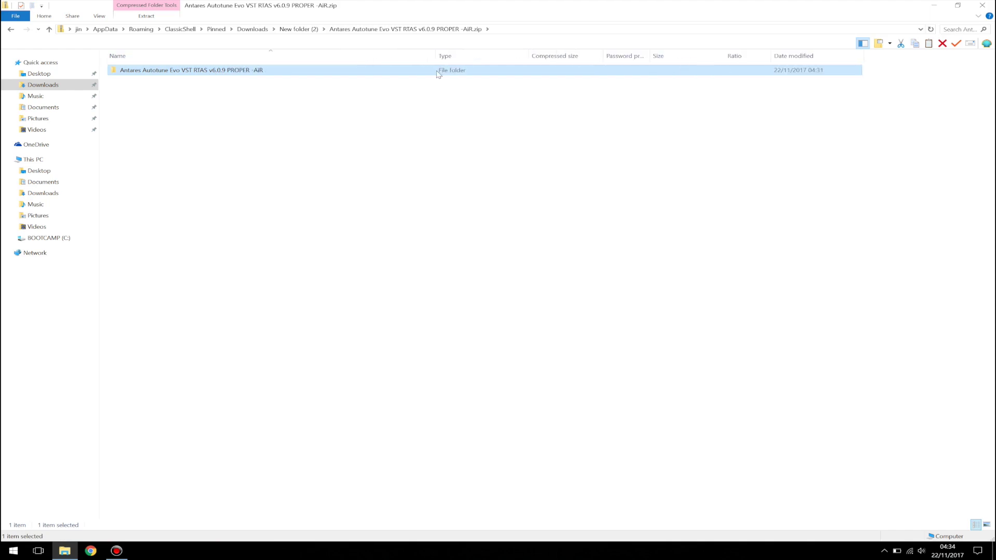
{"action": "right_click", "coordinate": [214, 70]}
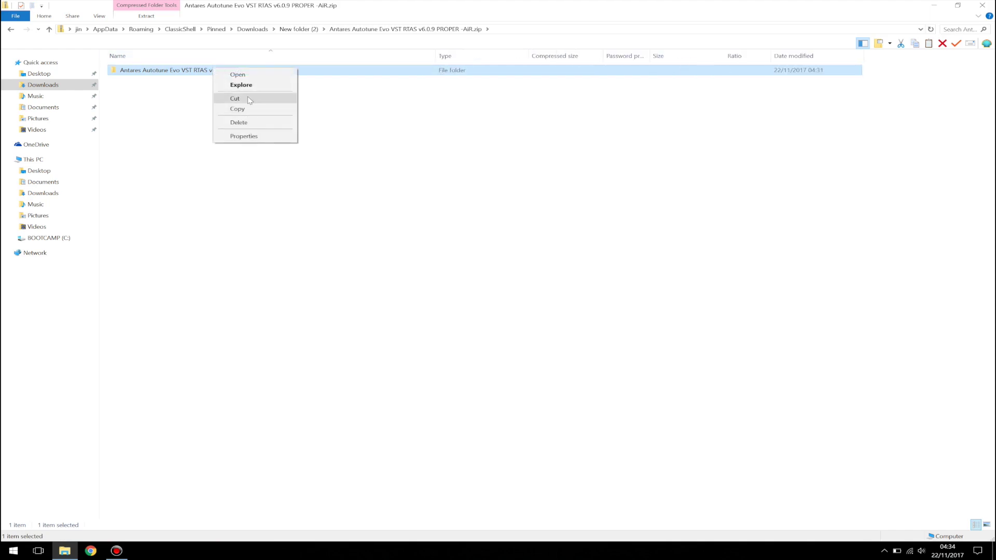
{"action": "left_click", "coordinate": [248, 112]}
{"action": "left_click", "coordinate": [12, 30]}
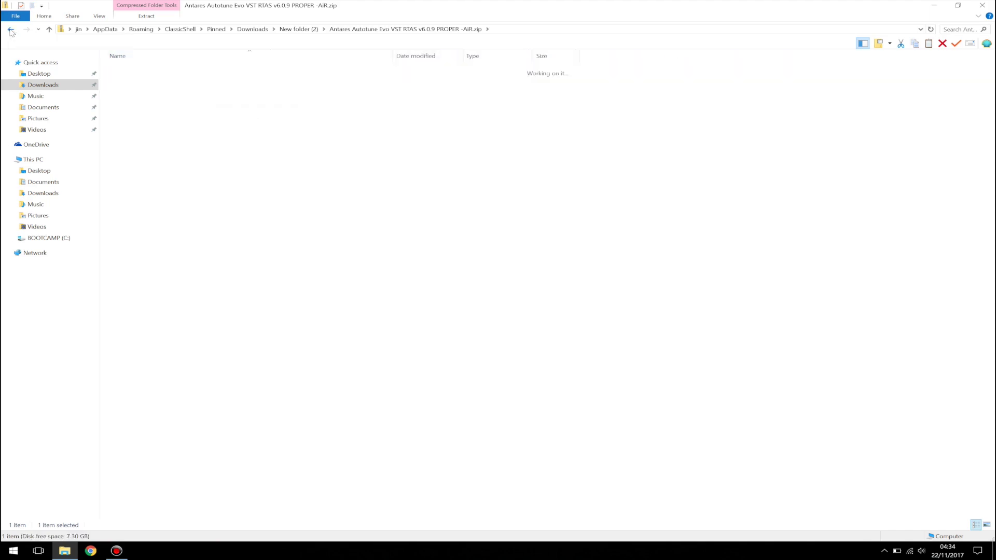
{"action": "left_click", "coordinate": [210, 128]}
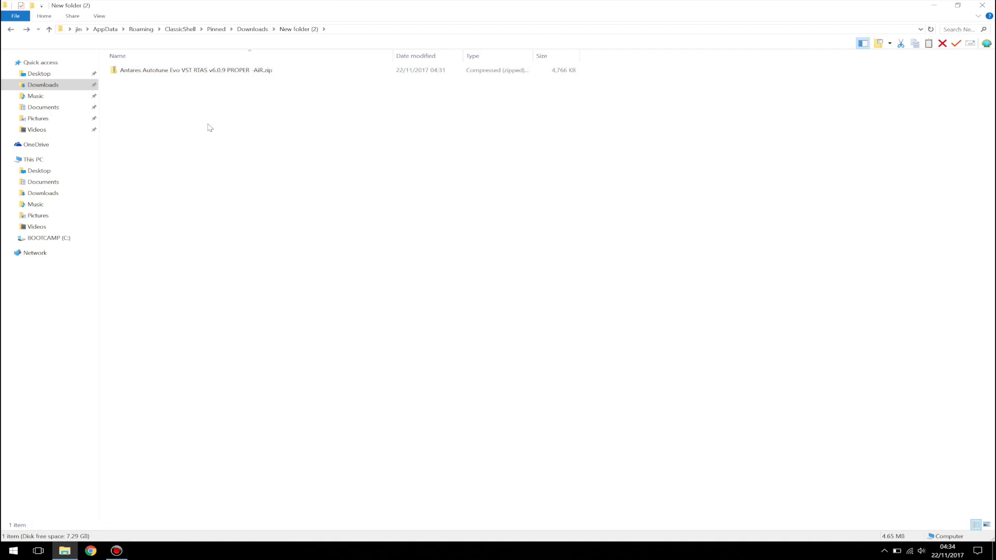
{"action": "right_click", "coordinate": [209, 128]}
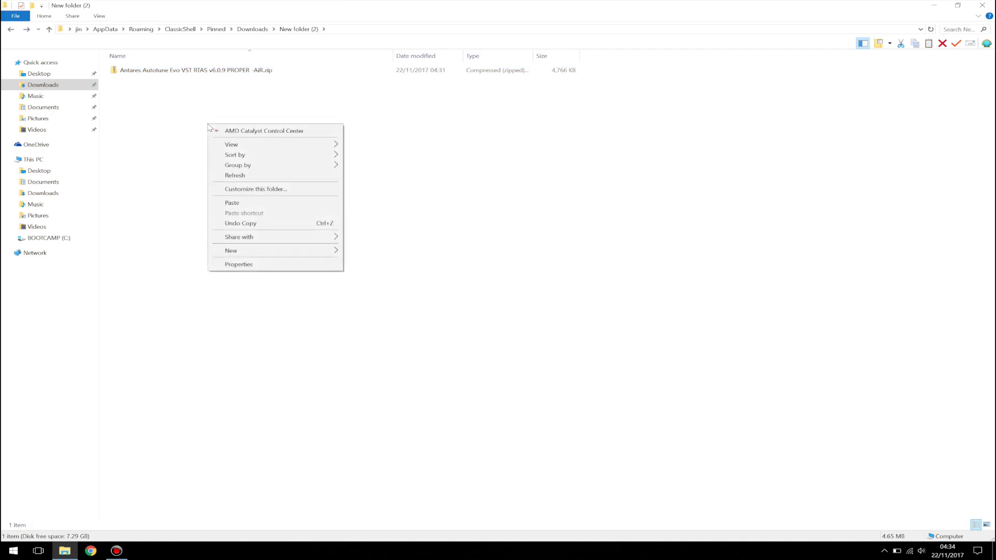
{"action": "left_click", "coordinate": [232, 203]}
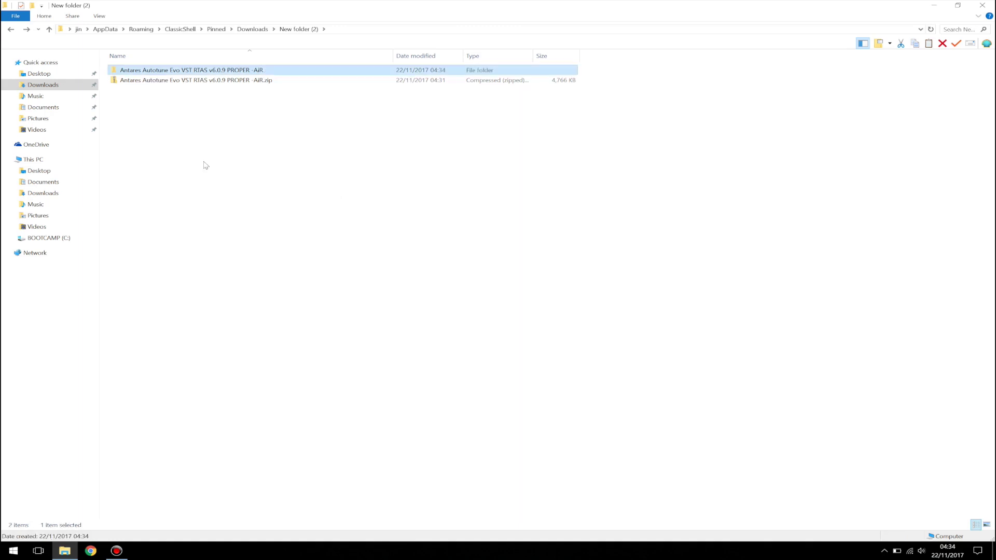
Open the extracted Antares Autotune Evo VST RTAS v6.0.9 folder.
{"action": "left_click", "coordinate": [206, 165]}
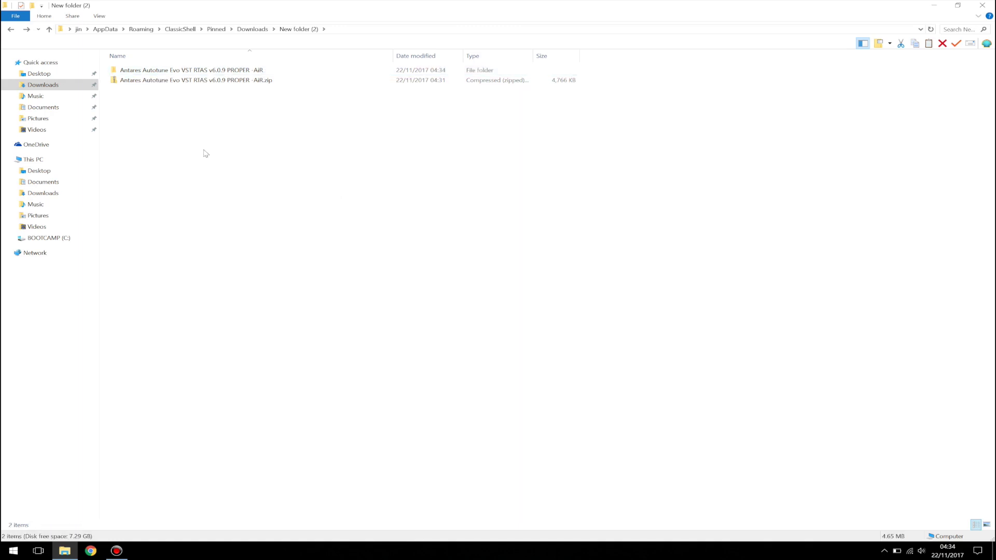
{"action": "left_click", "coordinate": [141, 76]}
{"action": "left_click", "coordinate": [184, 91]}
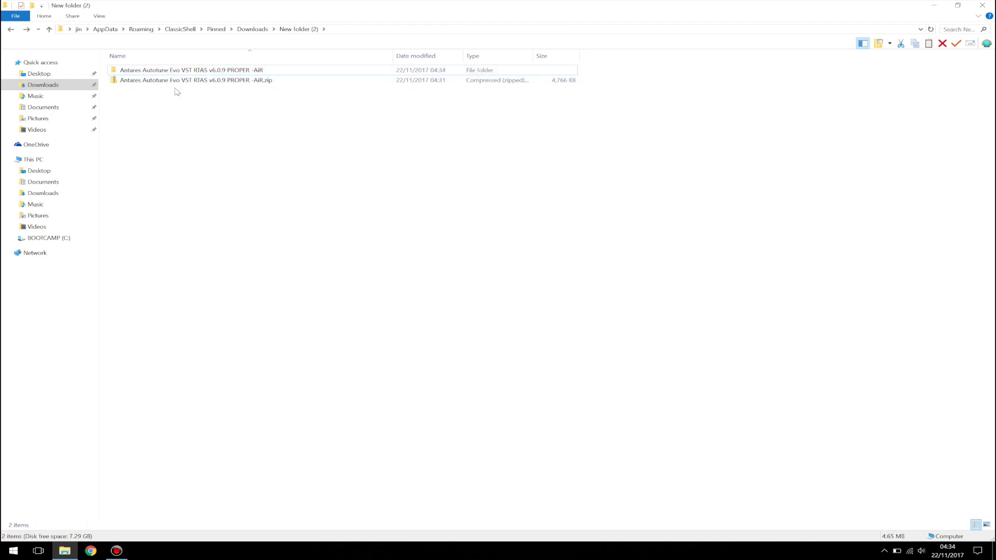
{"action": "left_click", "coordinate": [203, 84]}
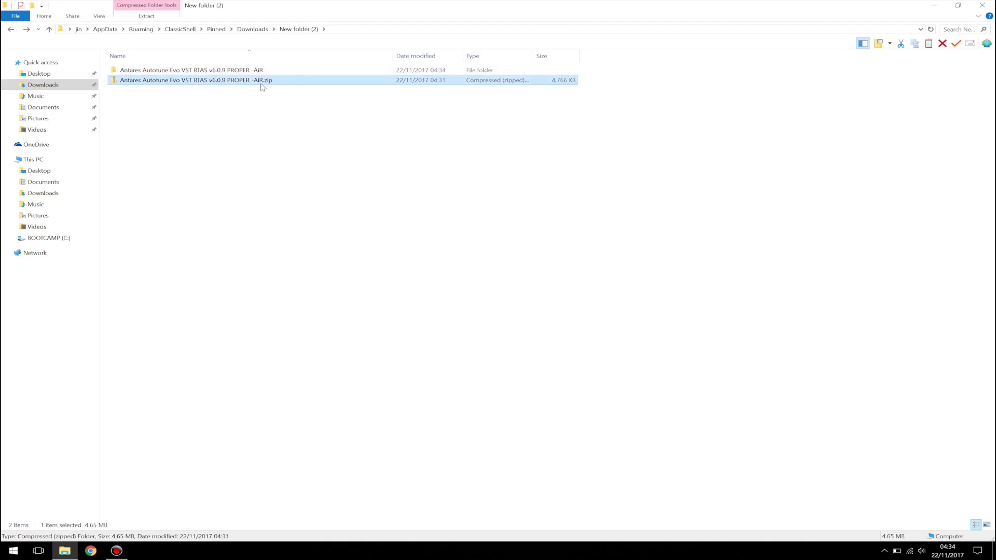
{"action": "left_click", "coordinate": [226, 72]}
{"action": "double_click", "coordinate": [226, 72]}
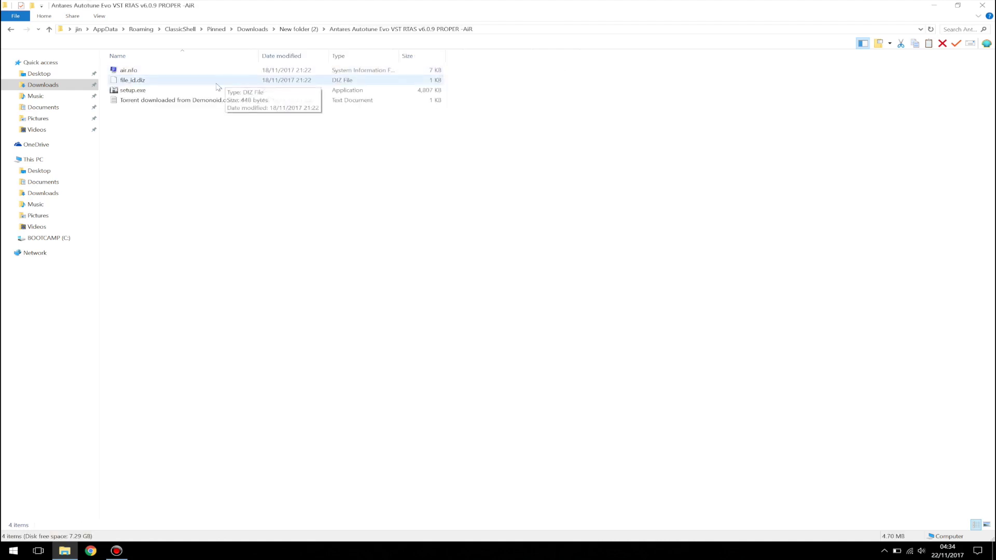
Launch setup.exe to bring up the Autotune Evo setup wizard, and exit it without installing.
{"action": "left_click", "coordinate": [209, 91]}
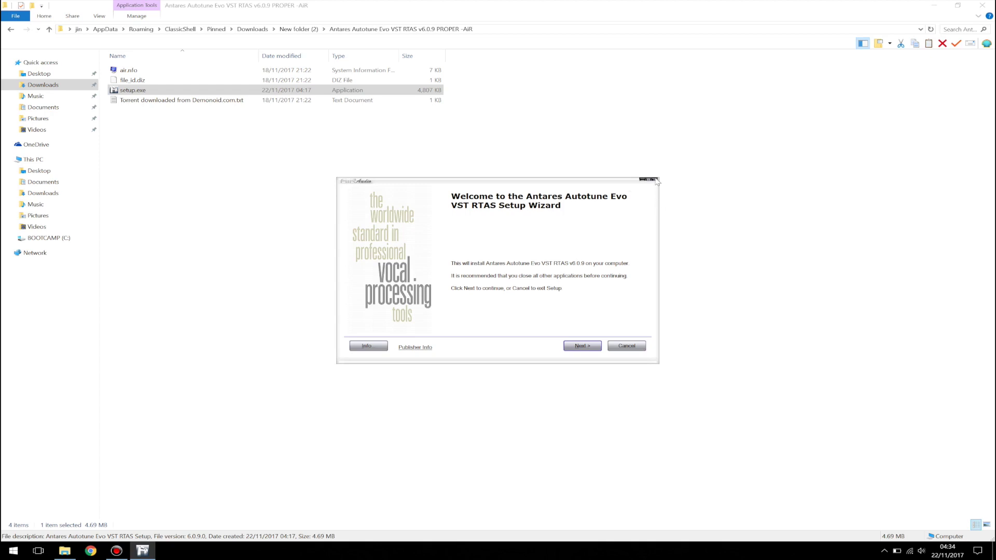
{"action": "left_click", "coordinate": [625, 346]}
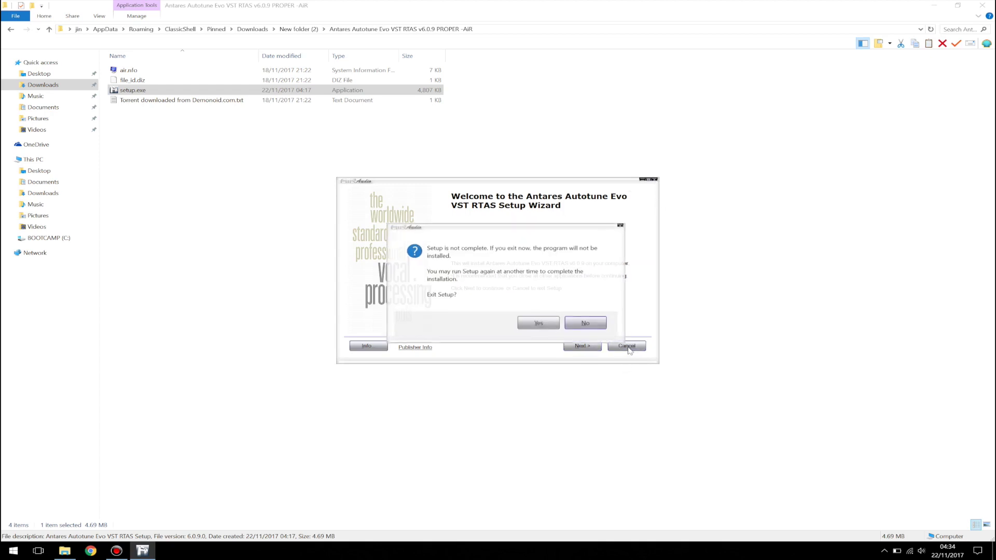
{"action": "left_click", "coordinate": [527, 328]}
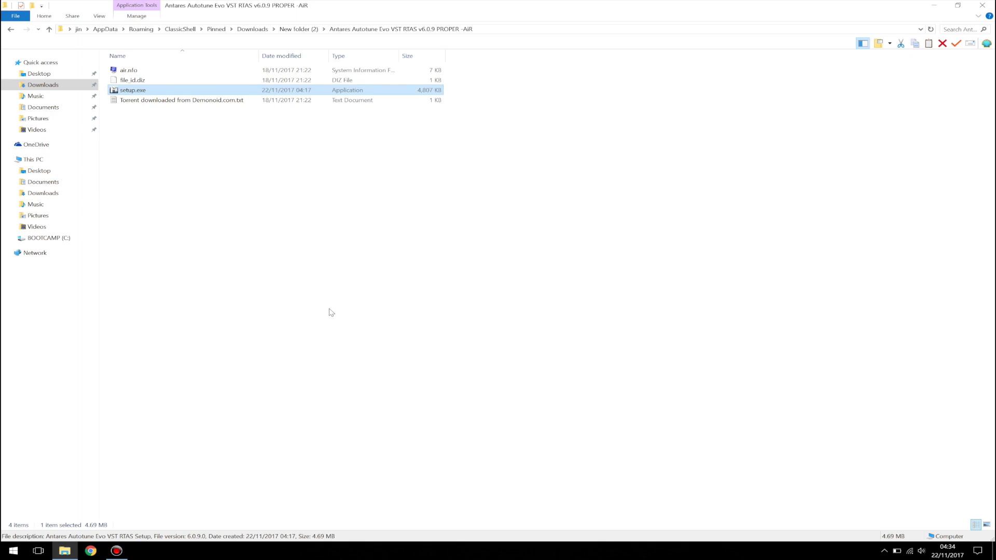
Start Audacity.
{"action": "key", "text": "super"}
{"action": "left_click", "coordinate": [541, 400]}
{"action": "key", "text": "super"}
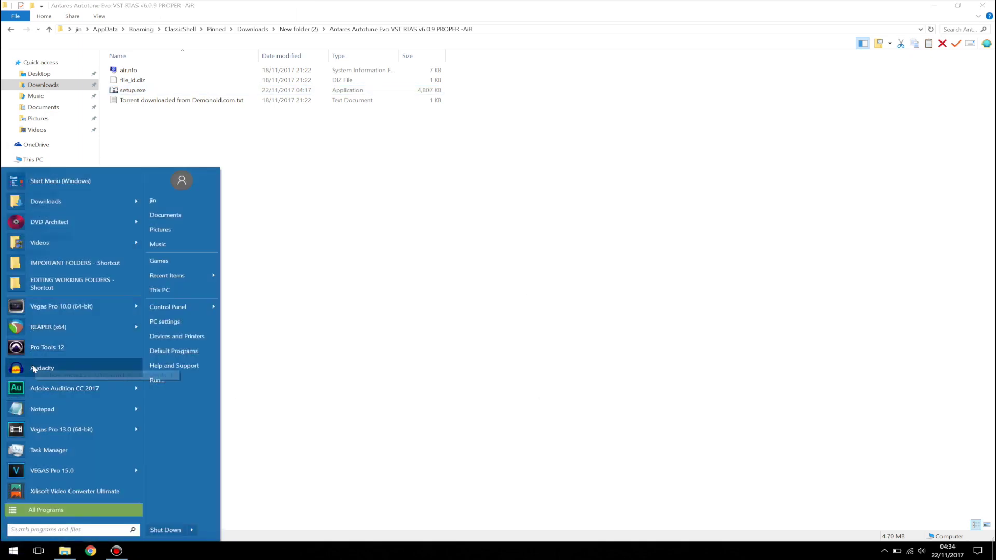
{"action": "left_click", "coordinate": [34, 367]}
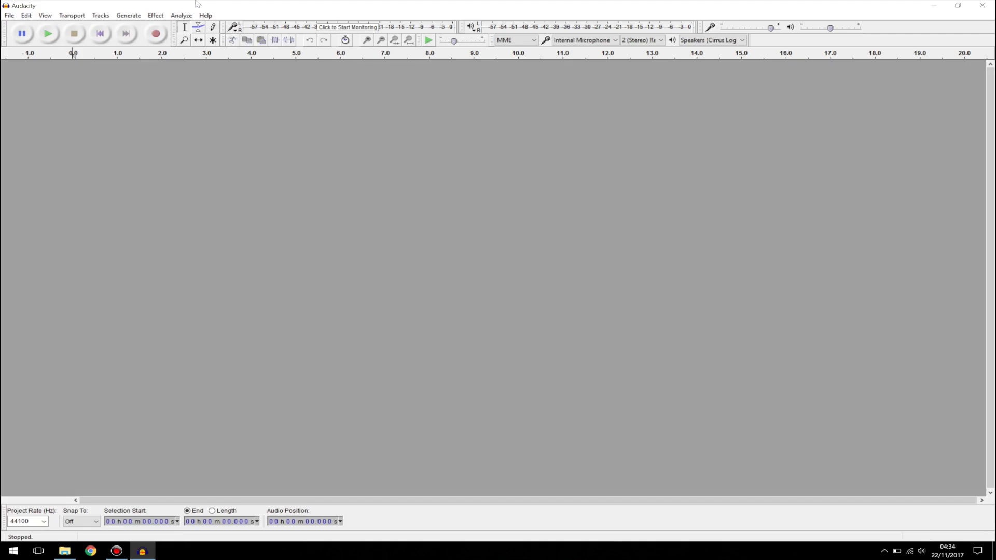
Show only the new effects in the Plug-in Manager, select Auto-Tune_Evo_VST, and cancel without enabling it.
{"action": "left_click", "coordinate": [156, 16]}
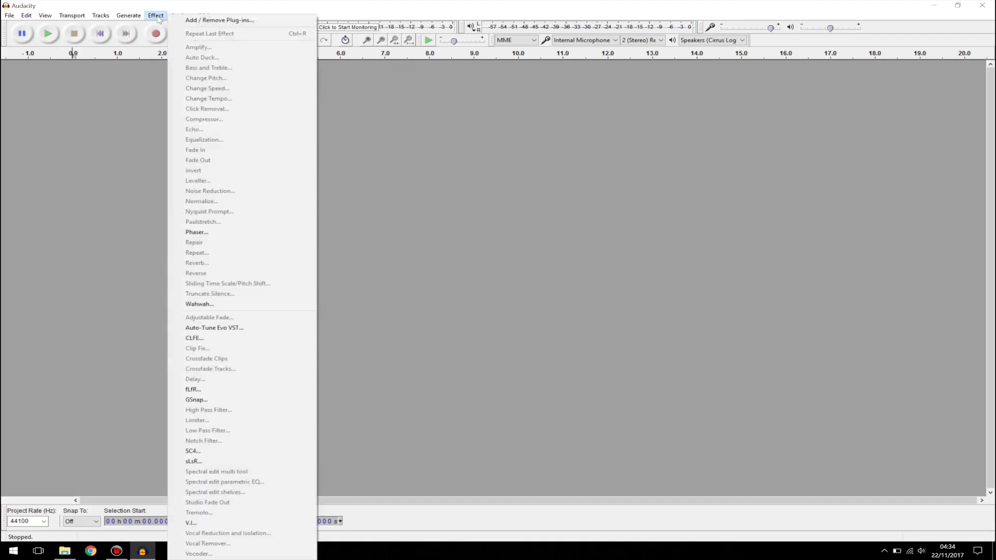
{"action": "left_click", "coordinate": [221, 21]}
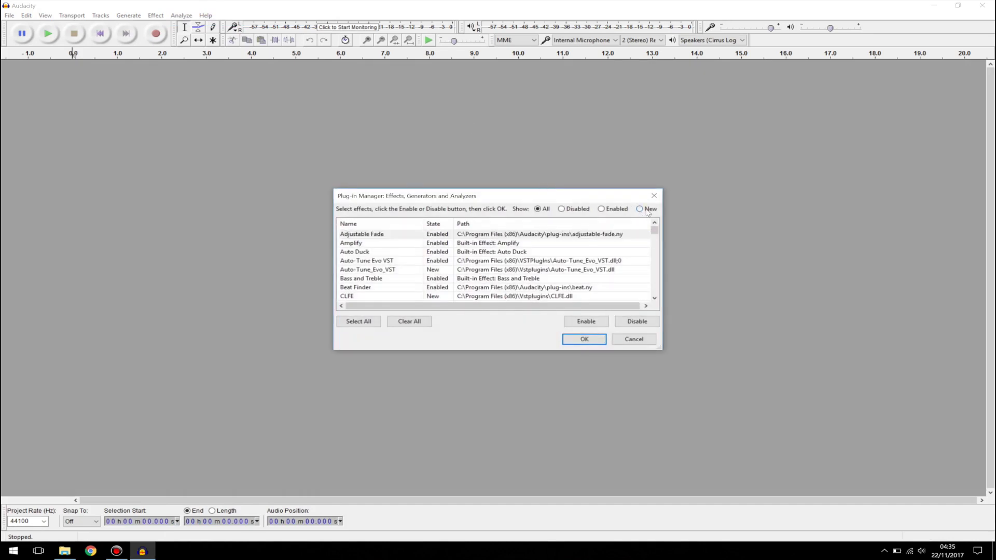
{"action": "left_click", "coordinate": [646, 209]}
{"action": "left_click", "coordinate": [345, 236]}
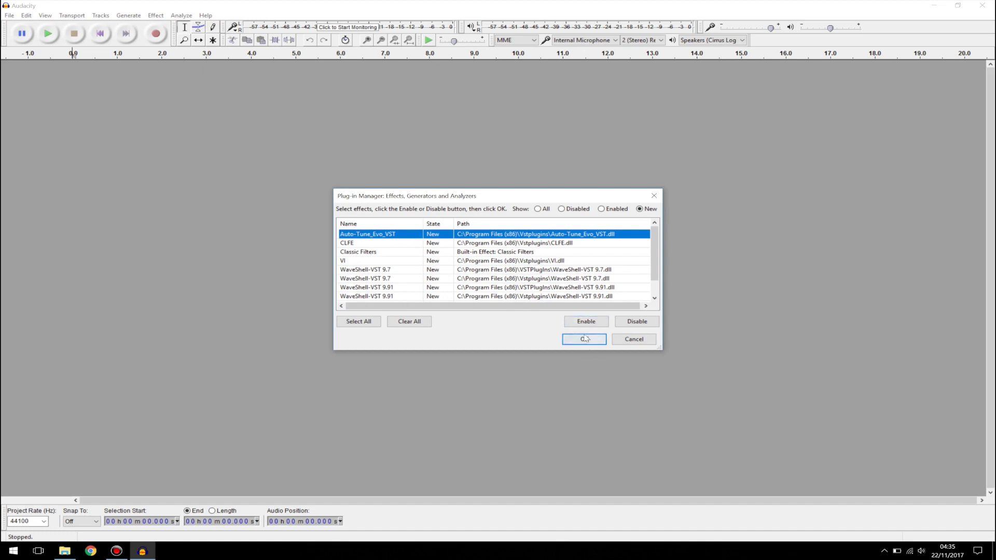
{"action": "left_click", "coordinate": [648, 341]}
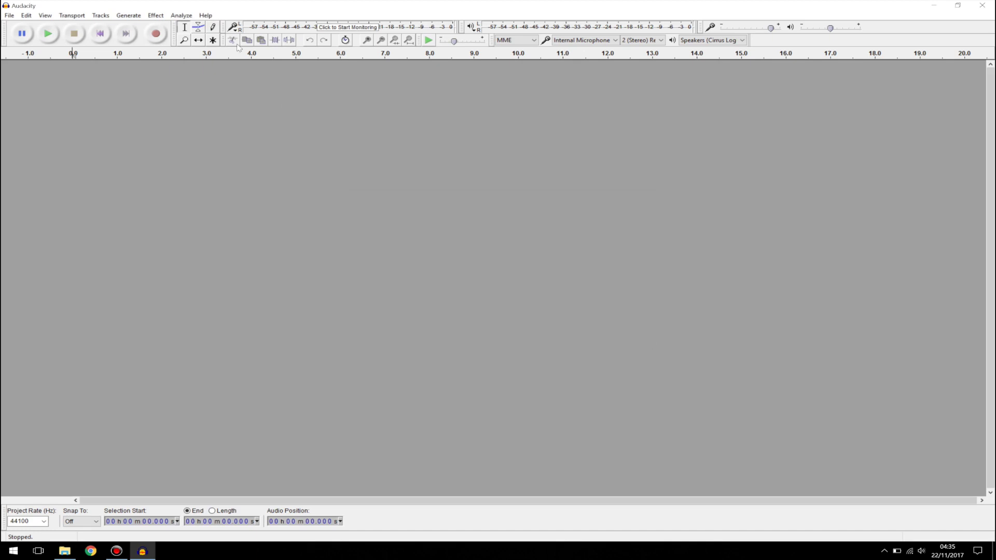
{"action": "left_click", "coordinate": [155, 16]}
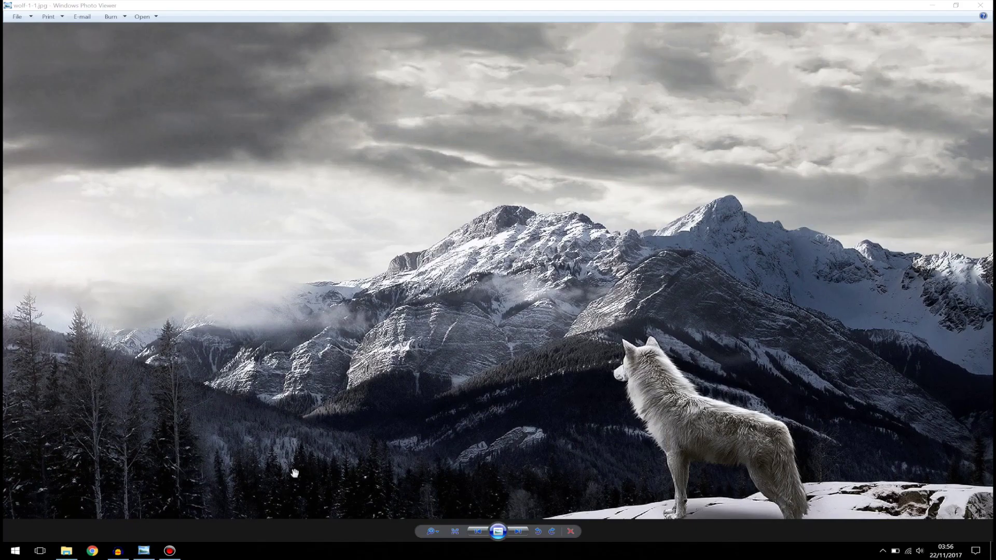
Switch to Audacity and record a stereo audio track about 24 seconds long.
{"action": "left_click", "coordinate": [118, 551]}
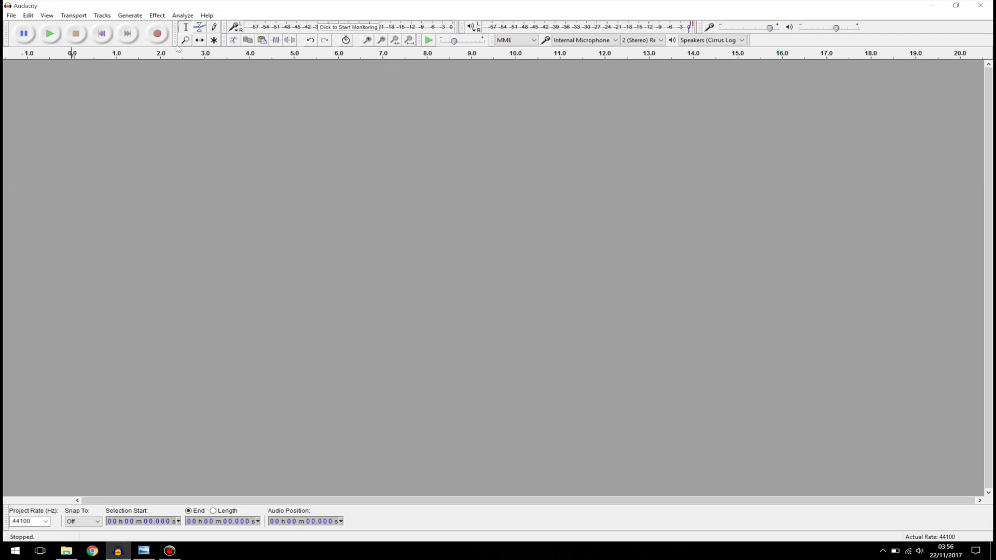
{"action": "left_click", "coordinate": [155, 16]}
{"action": "left_click", "coordinate": [155, 15]}
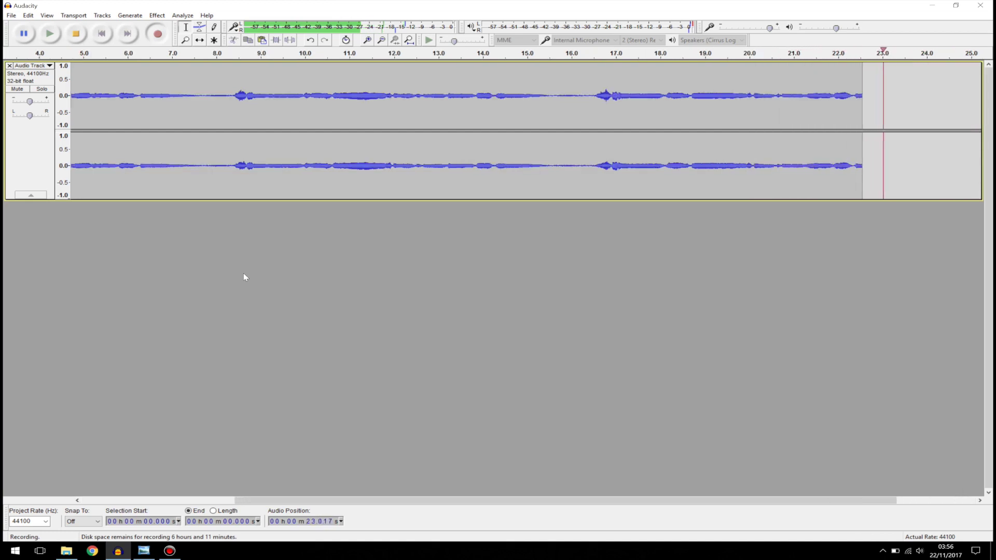
{"action": "key", "text": "space"}
{"action": "key", "text": "space"}
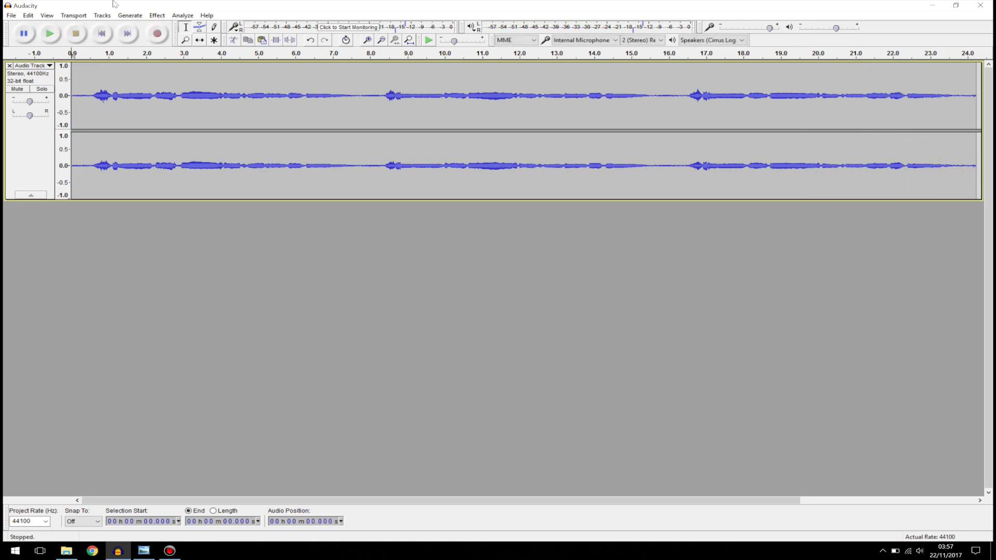
Apply the Auto-Tune Evo VST effect in the key of D Minor to the whole track and play it back.
{"action": "left_click", "coordinate": [157, 15]}
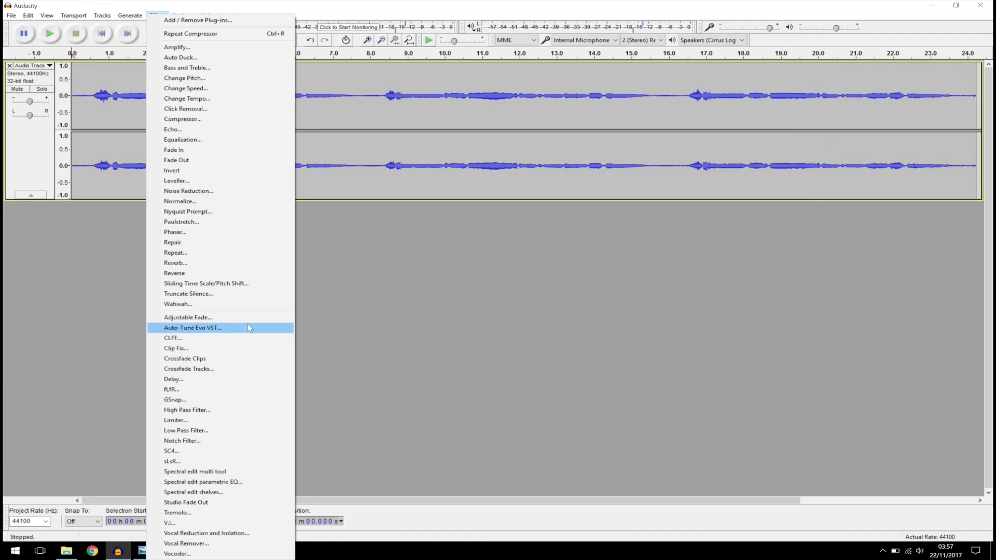
{"action": "left_click", "coordinate": [199, 329]}
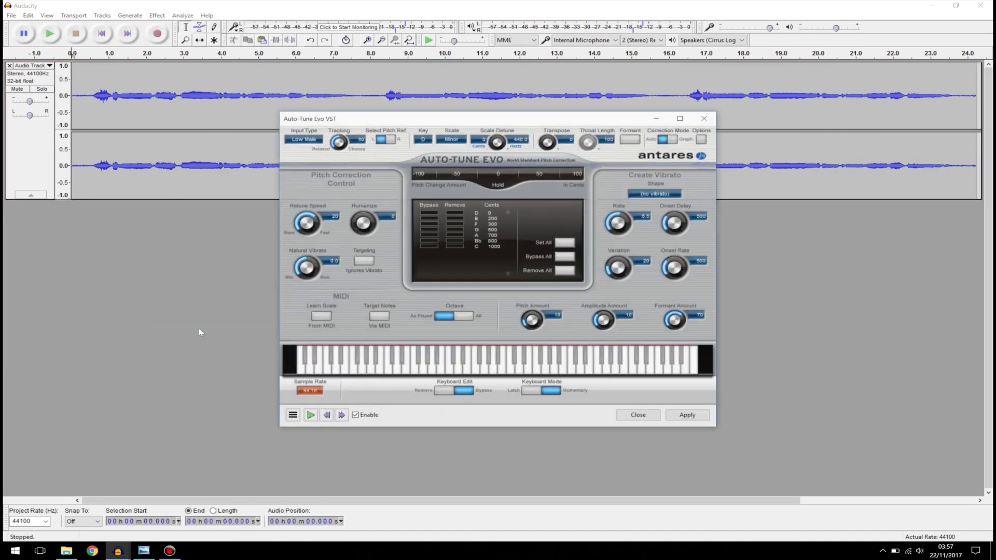
{"action": "left_click", "coordinate": [422, 140]}
{"action": "left_click", "coordinate": [422, 139]}
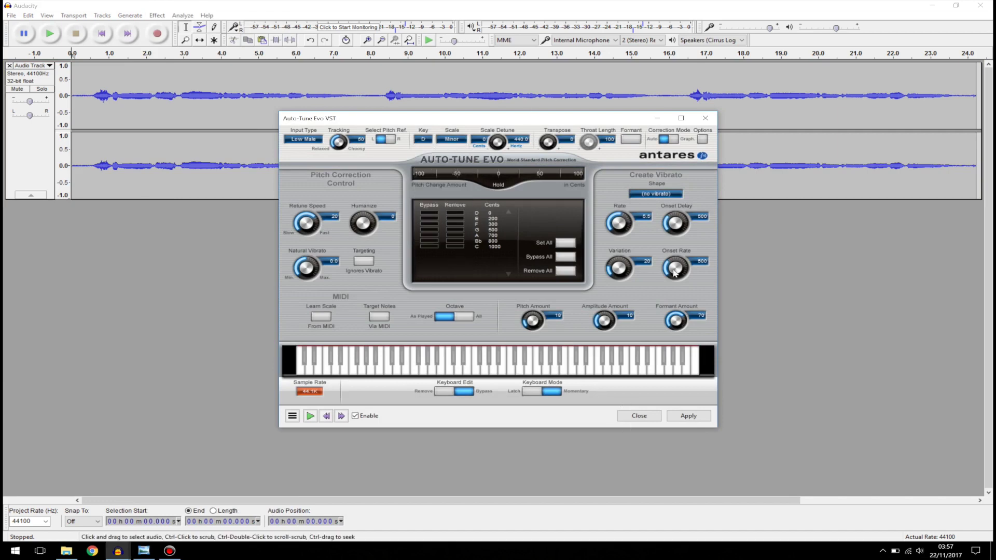
{"action": "left_click", "coordinate": [687, 419]}
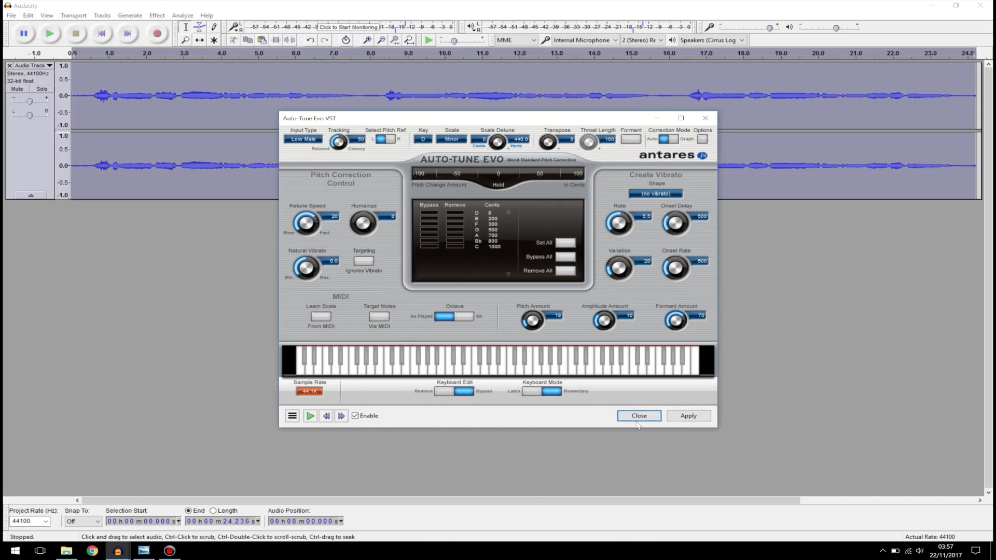
{"action": "left_click", "coordinate": [637, 417]}
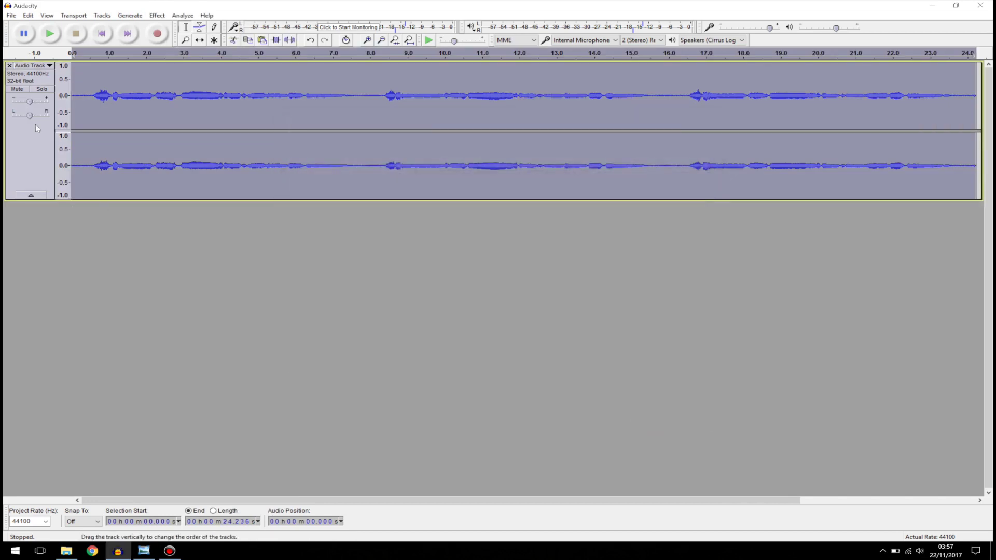
{"action": "key", "text": "space"}
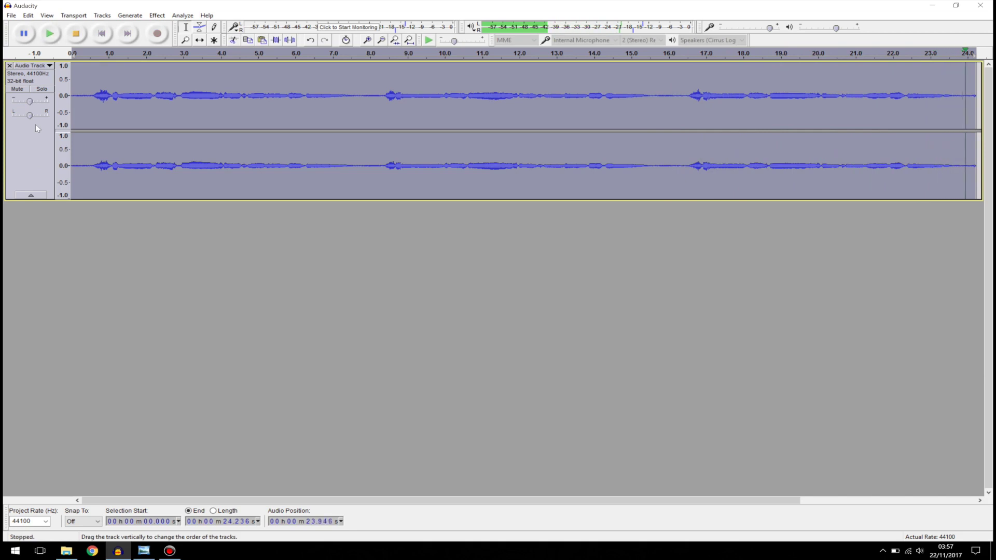
Delete about the first 16.5 seconds of the track and copy all of the remaining audio.
{"action": "left_click_drag", "start_coordinate": [686, 102], "coordinate": [73, 130]}
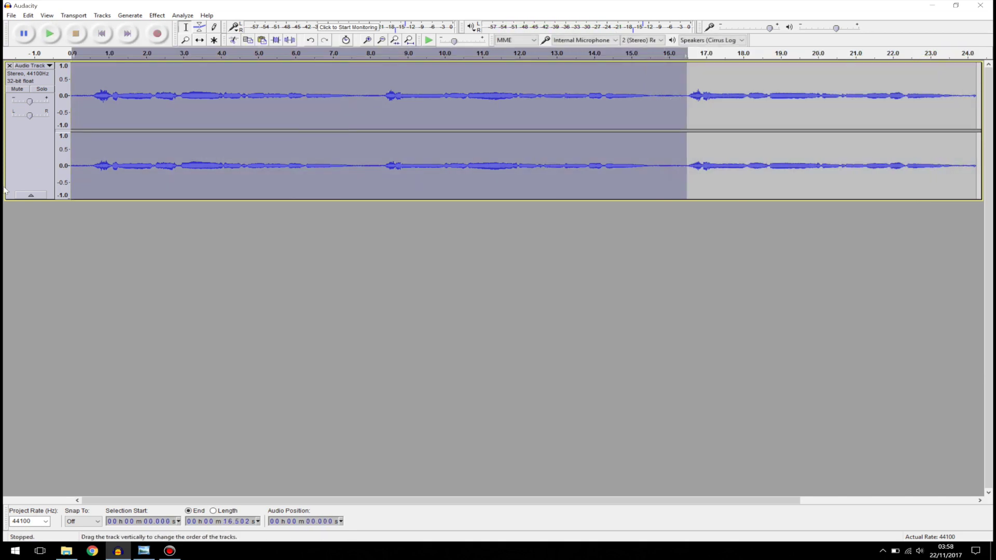
{"action": "key", "text": "ctrl+z"}
{"action": "key", "text": "ctrl+a"}
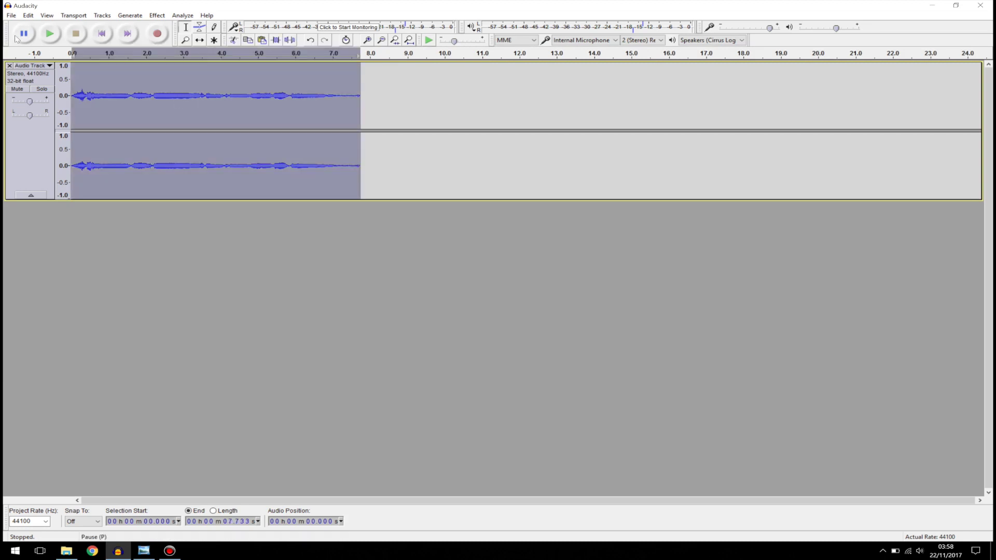
{"action": "left_click", "coordinate": [28, 15]}
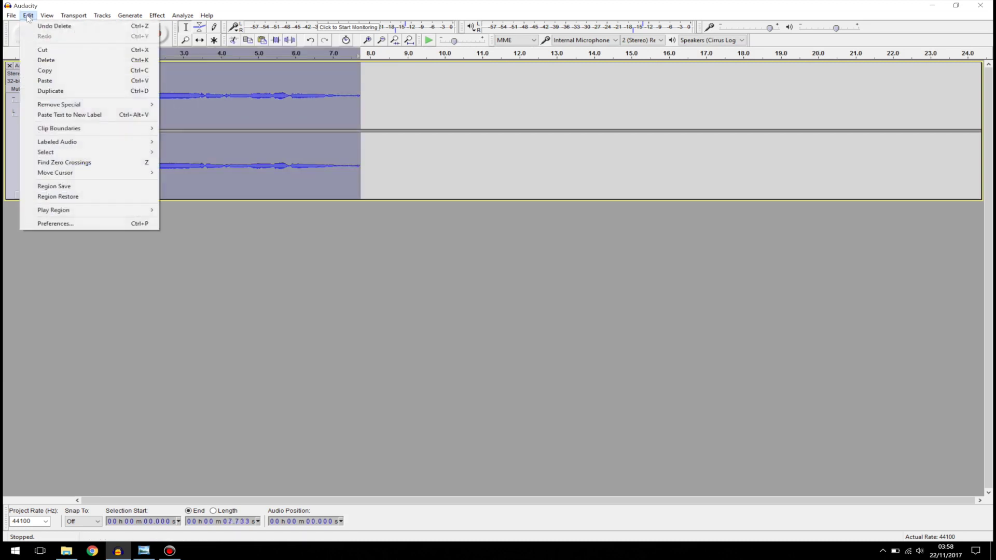
{"action": "left_click", "coordinate": [53, 71]}
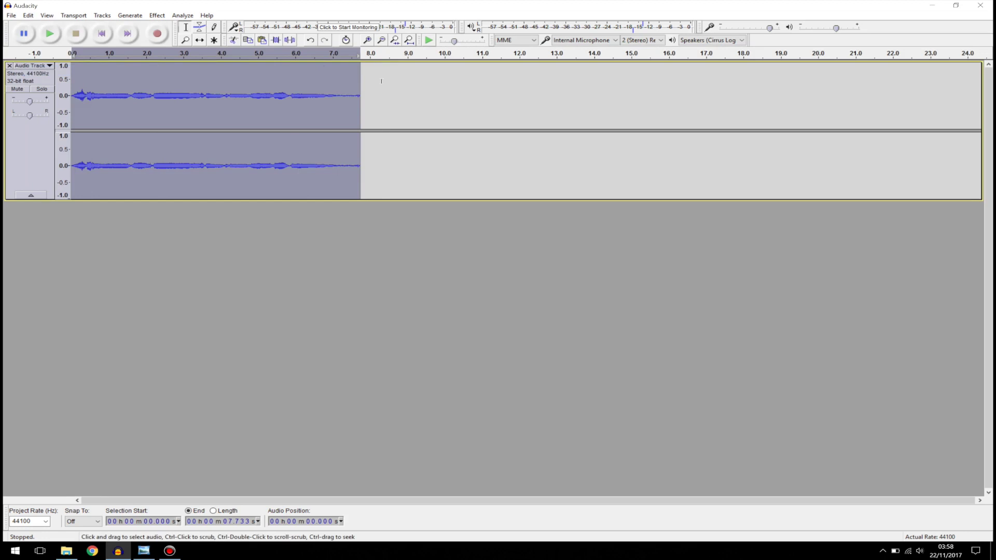
Paste the copied audio twice to make three consecutive repetitions, and trim the quiet tail of the second repetition.
{"action": "left_click", "coordinate": [360, 83]}
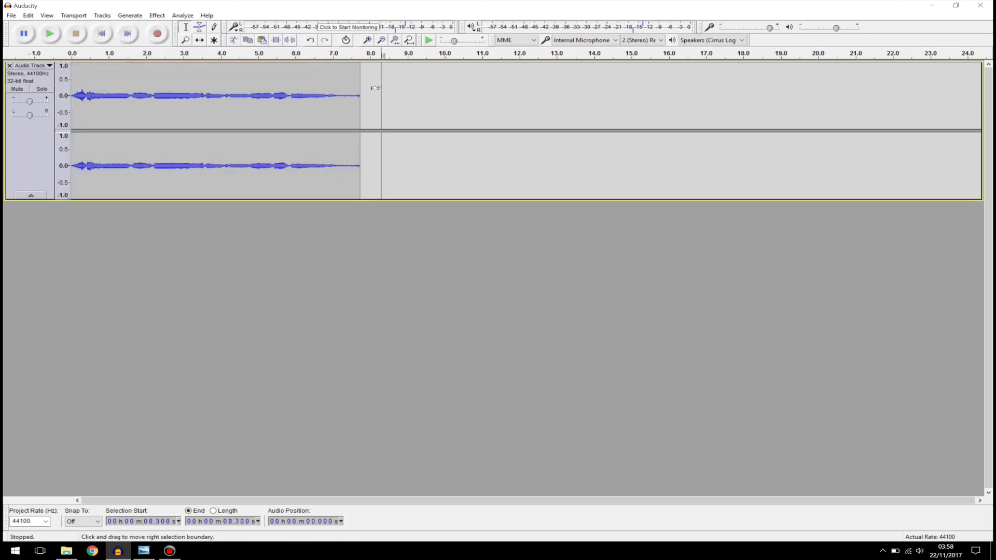
{"action": "left_click", "coordinate": [28, 15]}
{"action": "left_click", "coordinate": [45, 80]}
{"action": "left_click", "coordinate": [28, 15]}
{"action": "left_click", "coordinate": [45, 80]}
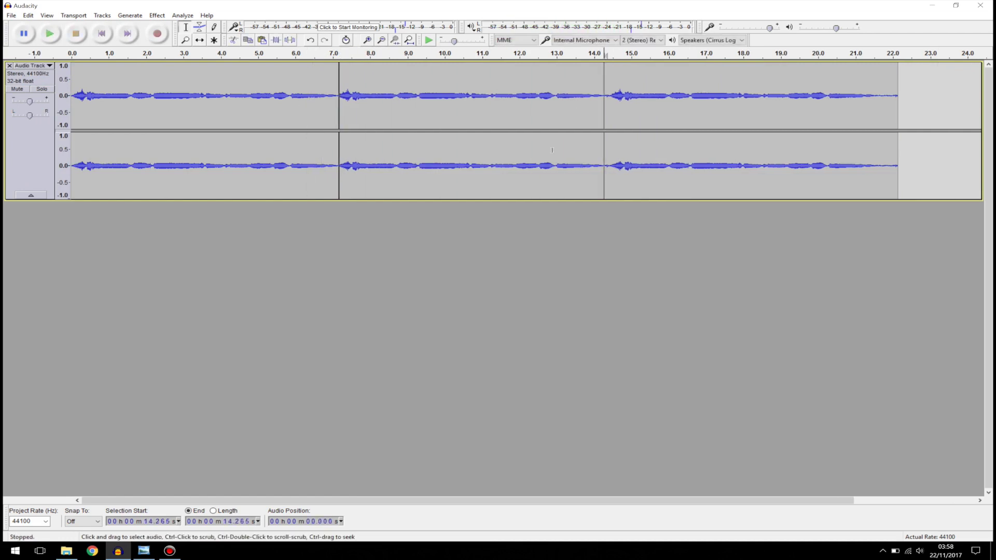
{"action": "left_click", "coordinate": [569, 112]}
{"action": "key", "text": "space"}
{"action": "key", "text": "space"}
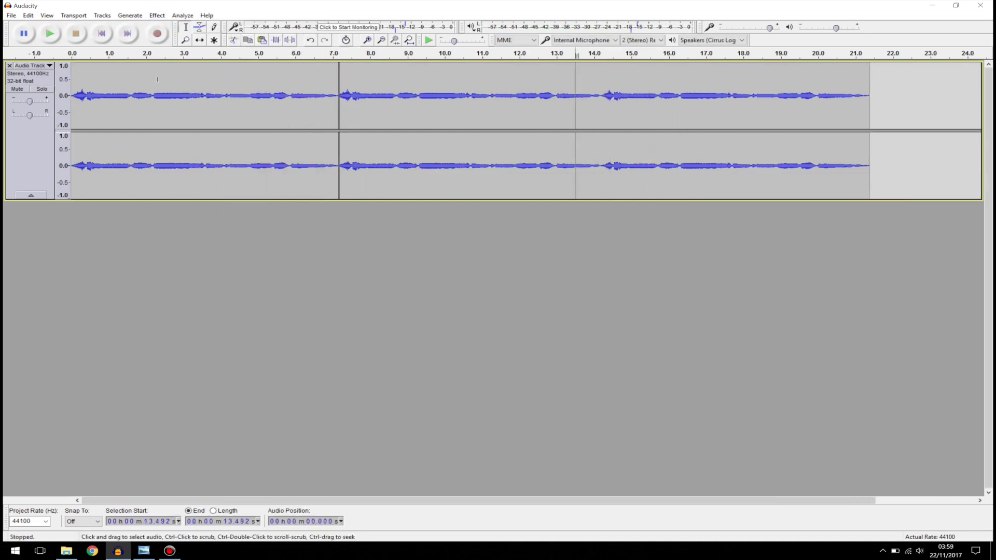
Select the whole stereo track and duplicate it onto a second track.
{"action": "left_click", "coordinate": [36, 147]}
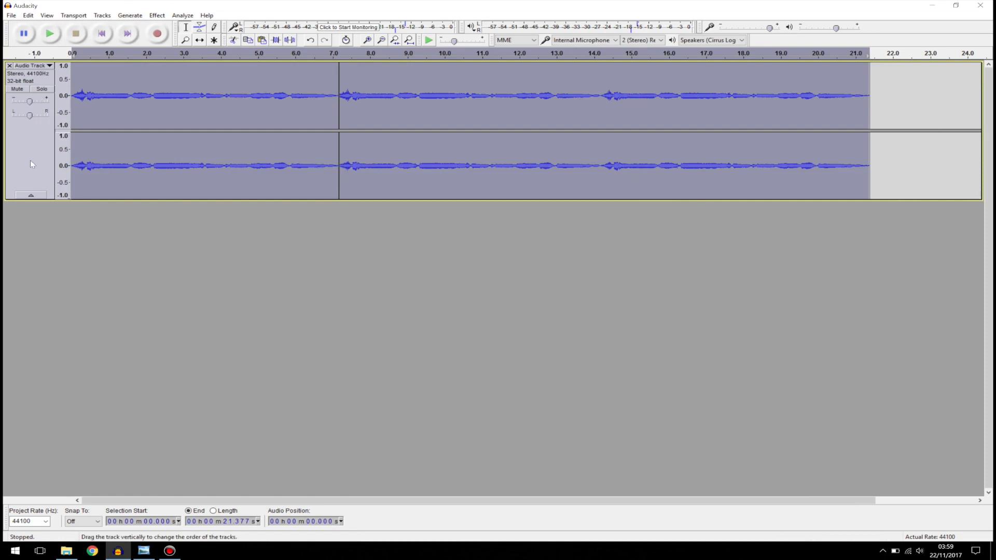
{"action": "left_click", "coordinate": [28, 15]}
{"action": "left_click", "coordinate": [51, 92]}
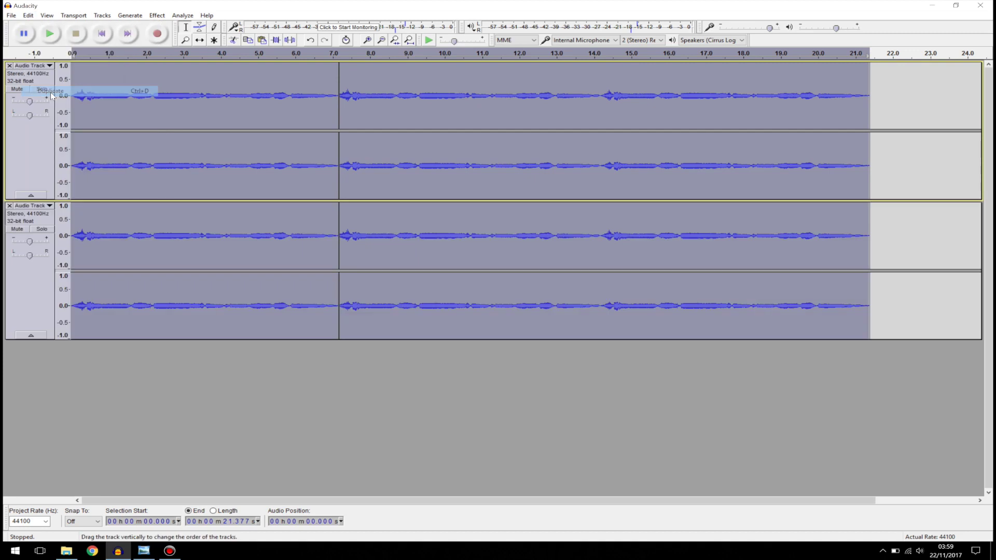
Apply a regular Delay to the whole duplicated track with -6 dB per echo, 0.300 s delay time and 5 echoes.
{"action": "double_click", "coordinate": [166, 221]}
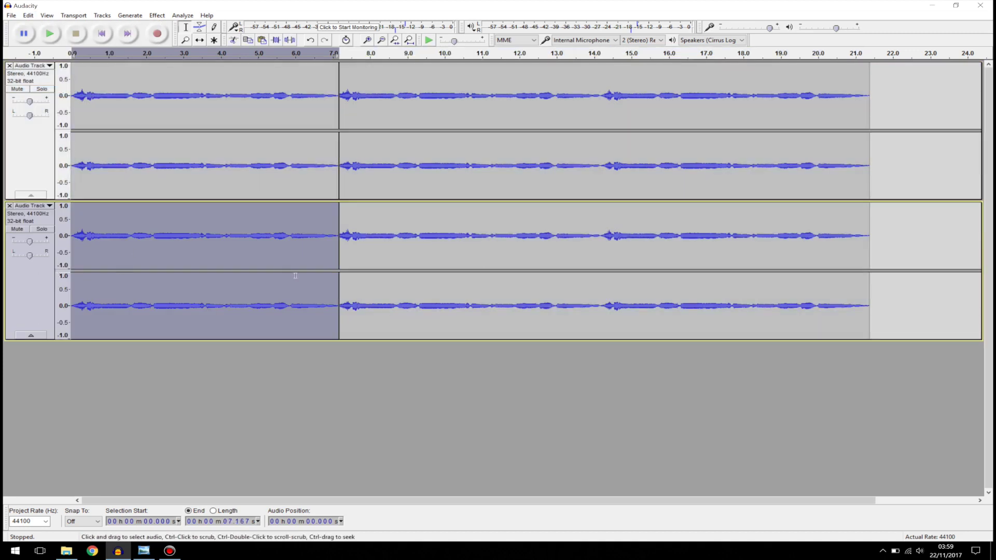
{"action": "double_click", "coordinate": [467, 281]}
{"action": "left_click", "coordinate": [344, 233]}
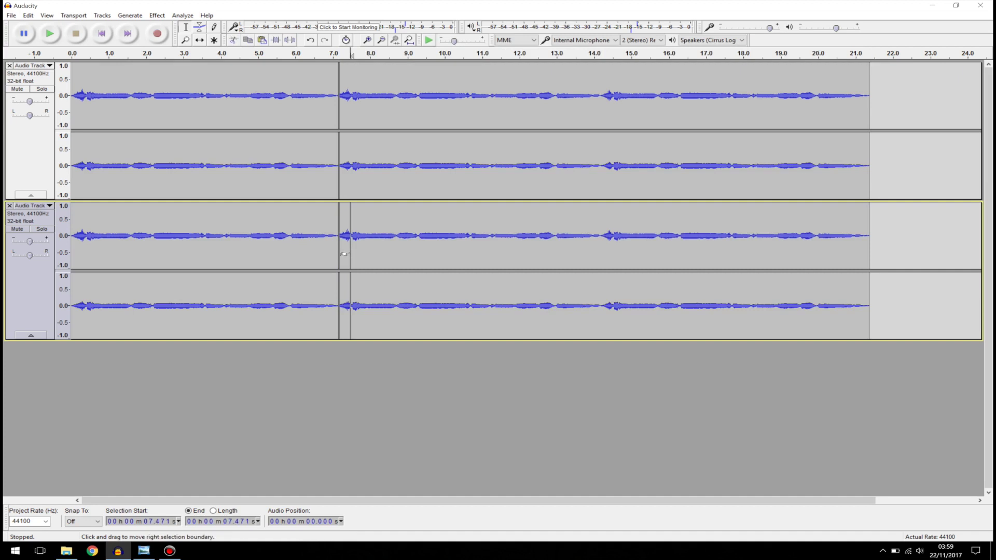
{"action": "double_click", "coordinate": [250, 229]}
{"action": "left_click", "coordinate": [29, 292]}
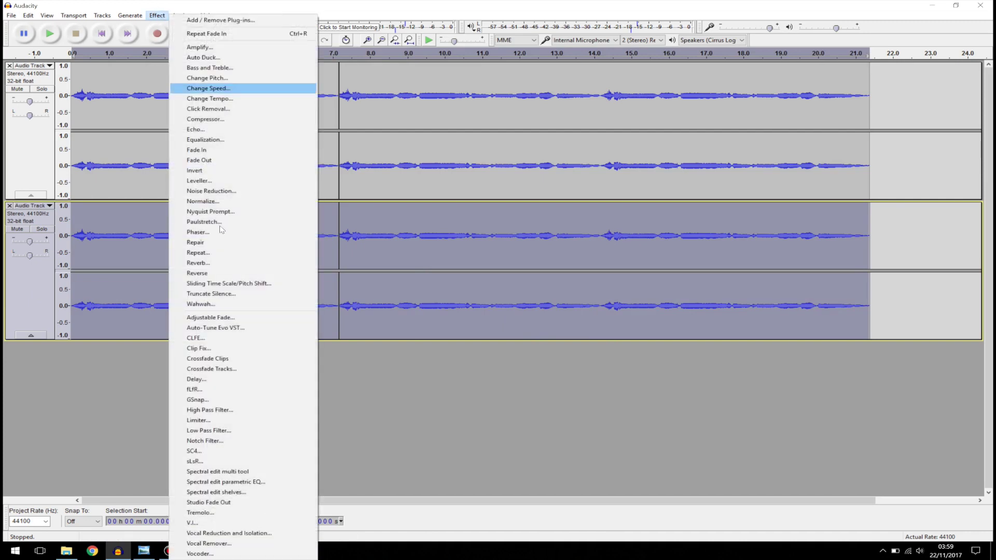
{"action": "left_click", "coordinate": [215, 380]}
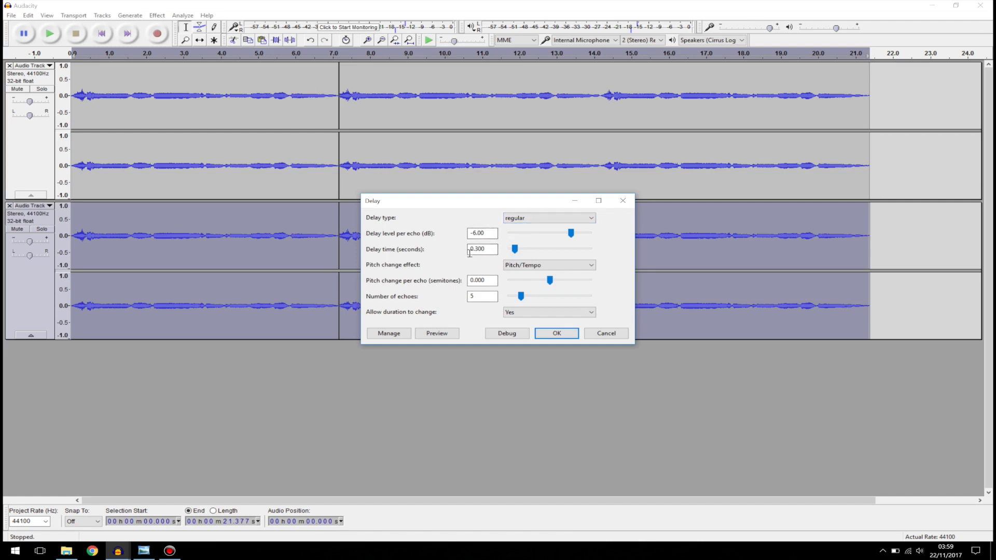
{"action": "left_click", "coordinate": [491, 250]}
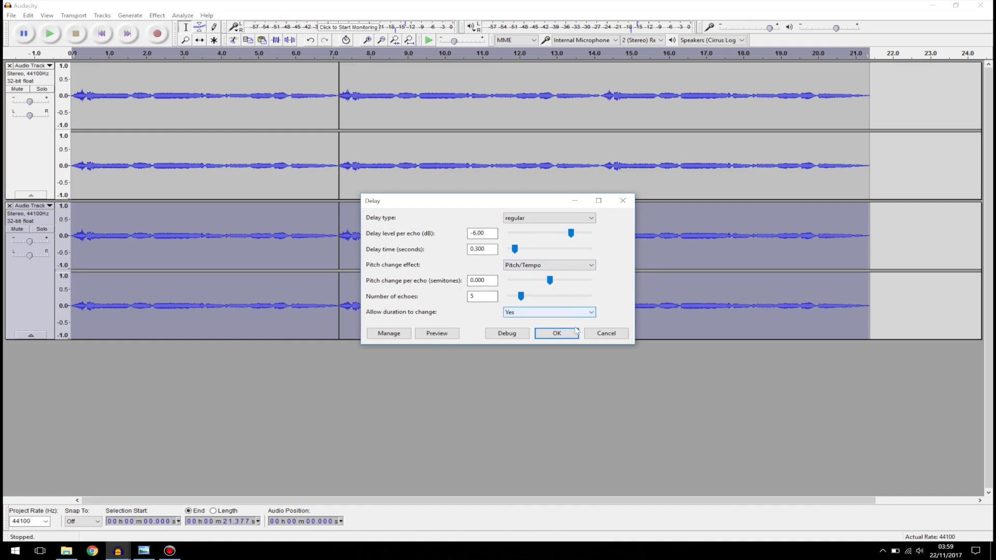
{"action": "left_click", "coordinate": [558, 333]}
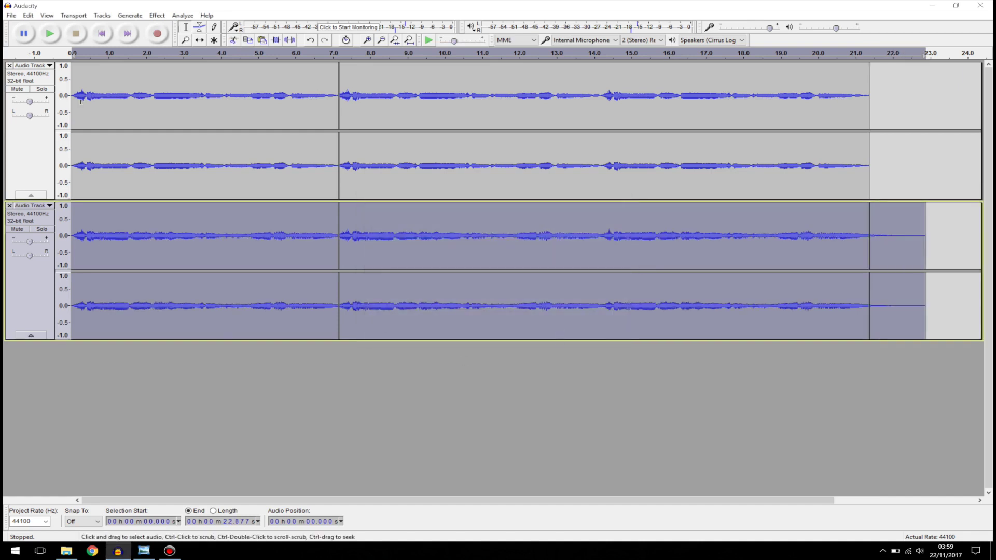
Apply a wet-only Reverb to the duplicated track with room size 100%, reverberance 100%, wet gain 10 dB and stereo width 100%.
{"action": "left_click", "coordinate": [156, 15]}
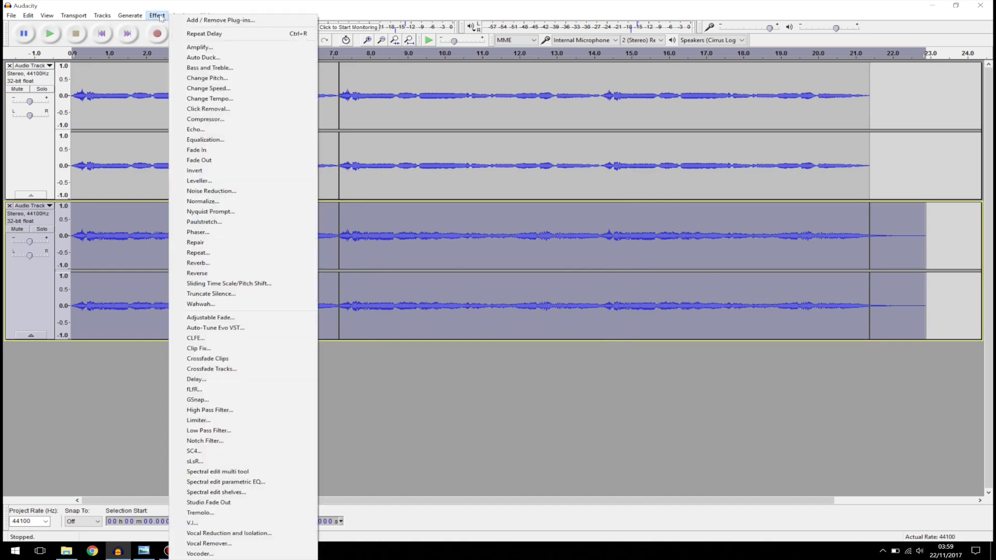
{"action": "left_click", "coordinate": [240, 263]}
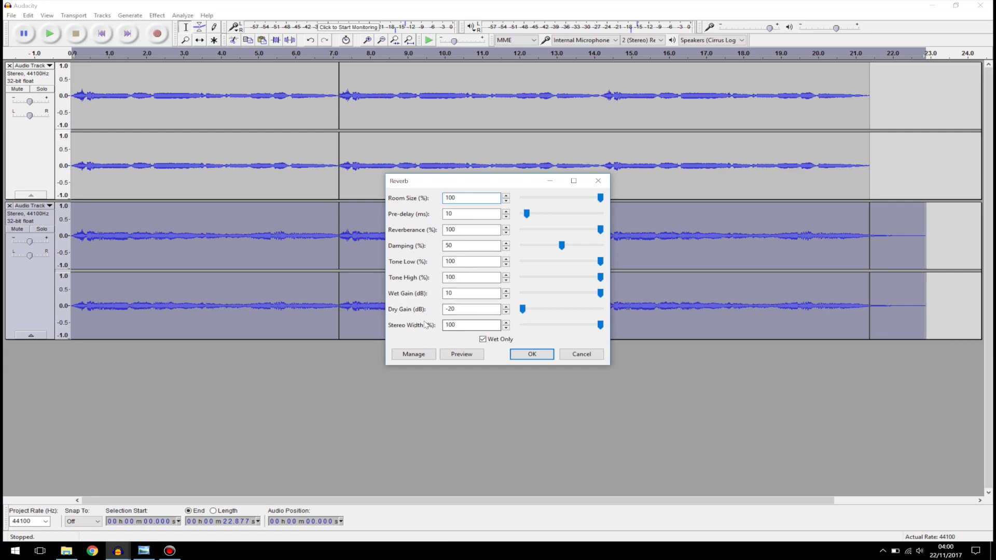
{"action": "left_click", "coordinate": [543, 355]}
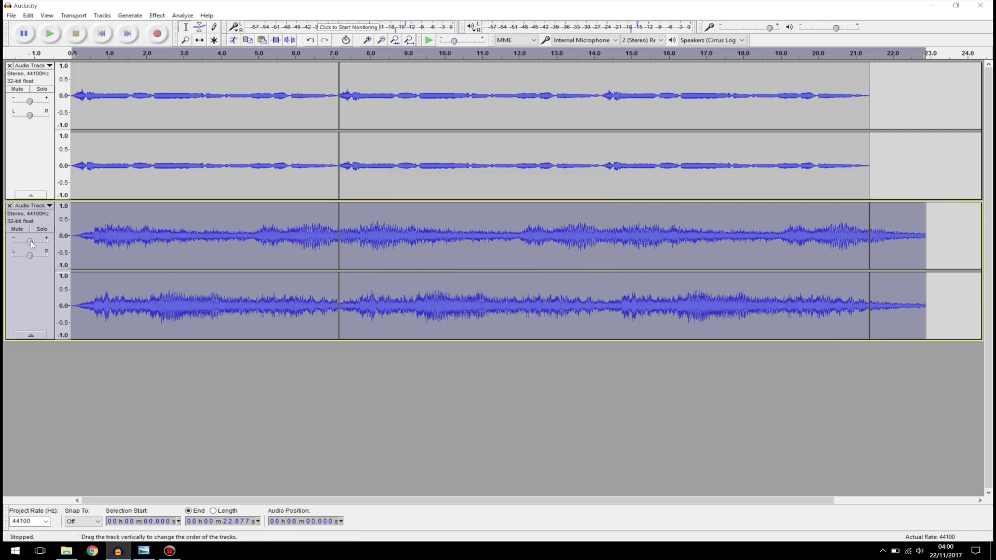
Split the duplicated stereo track into two mono tracks and pan the upper one fully left and the lower one fully right.
{"action": "double_click", "coordinate": [146, 253]}
{"action": "left_click", "coordinate": [22, 275]}
{"action": "left_click", "coordinate": [38, 210]}
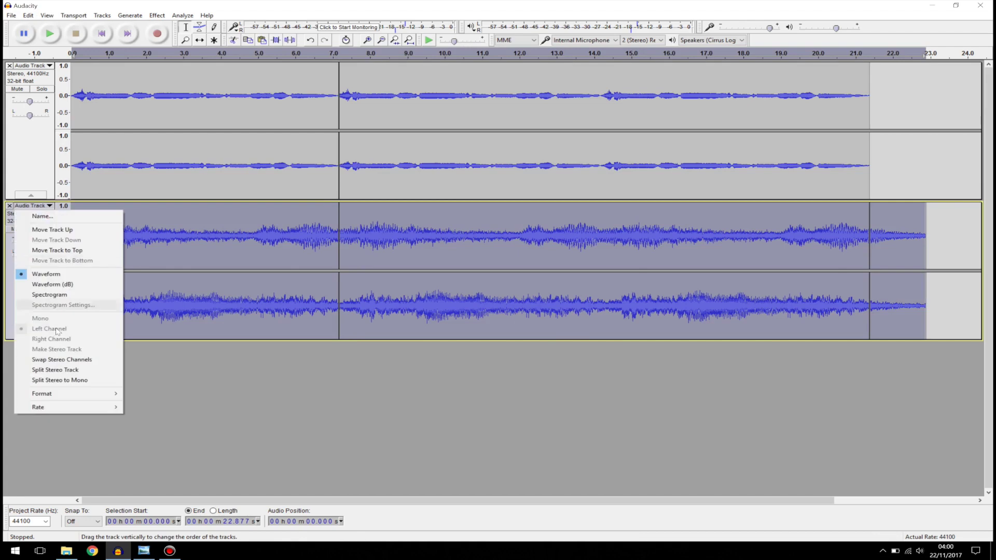
{"action": "left_click", "coordinate": [65, 382]}
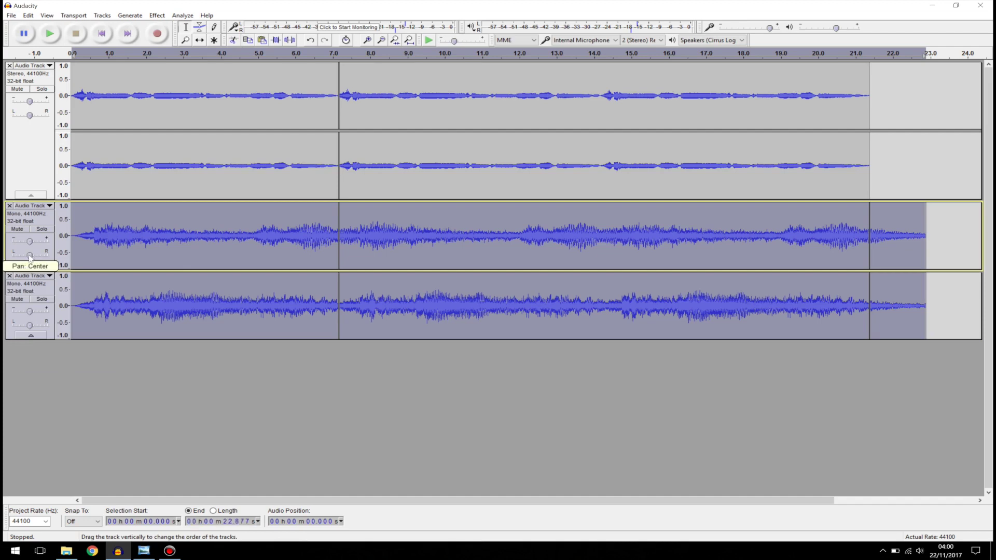
{"action": "left_click_drag", "start_coordinate": [30, 255], "coordinate": [4, 260]}
{"action": "left_click_drag", "start_coordinate": [30, 328], "coordinate": [47, 326]}
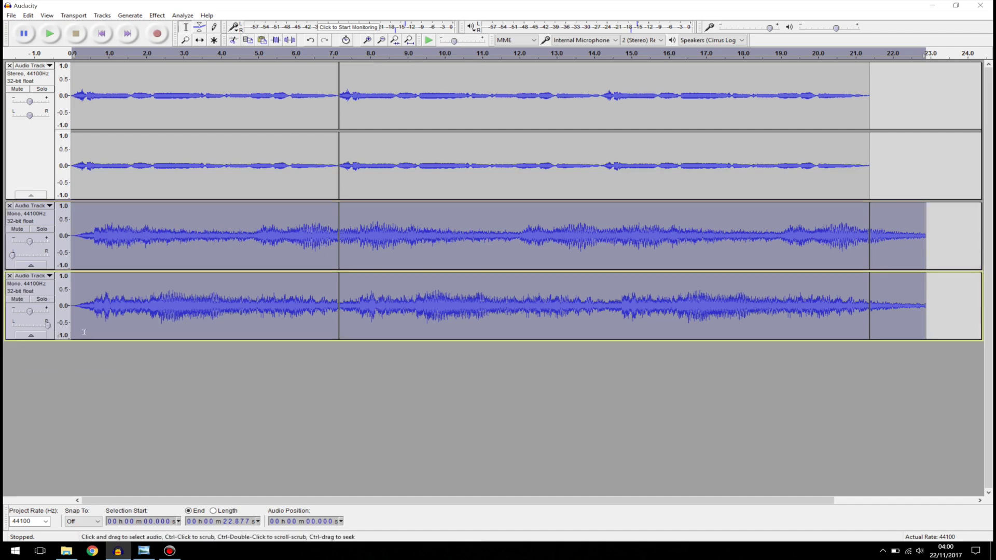
{"action": "left_click", "coordinate": [181, 233]}
{"action": "left_click", "coordinate": [165, 317]}
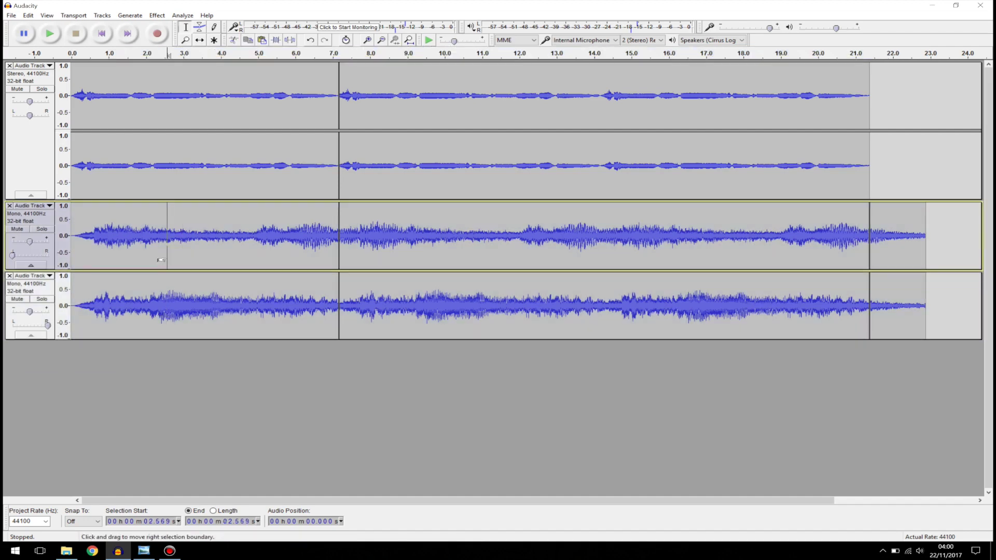
{"action": "left_click", "coordinate": [201, 237]}
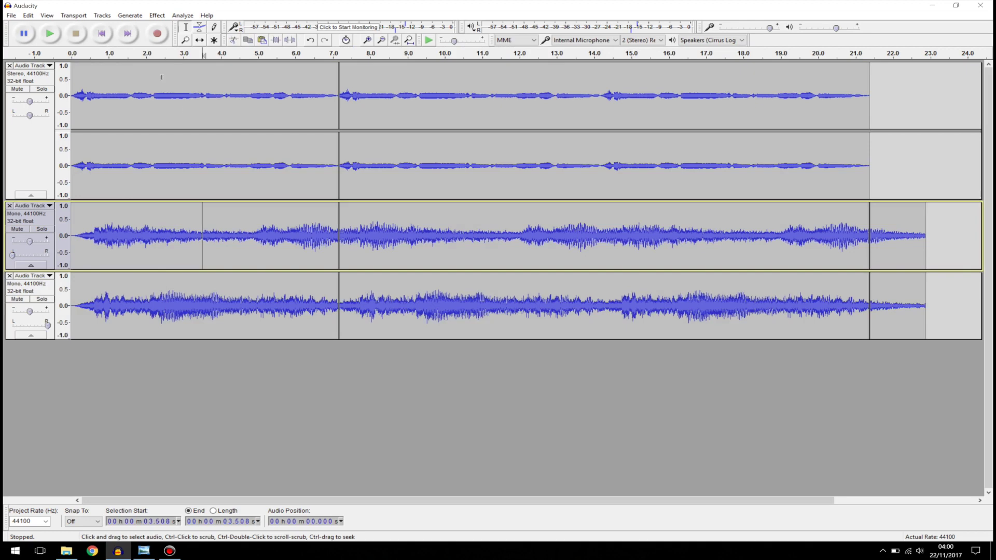
Apply the Compressor to the whole original stereo track with a -12 dB threshold, 2:1 ratio and make-up gain for 0 dB.
{"action": "left_click", "coordinate": [48, 149]}
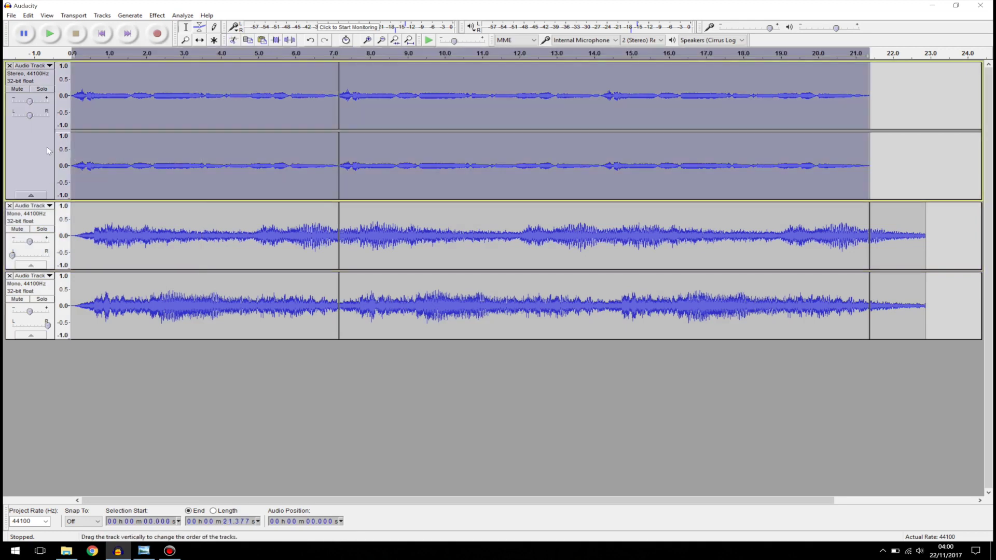
{"action": "left_click", "coordinate": [115, 119]}
{"action": "left_click", "coordinate": [42, 143]}
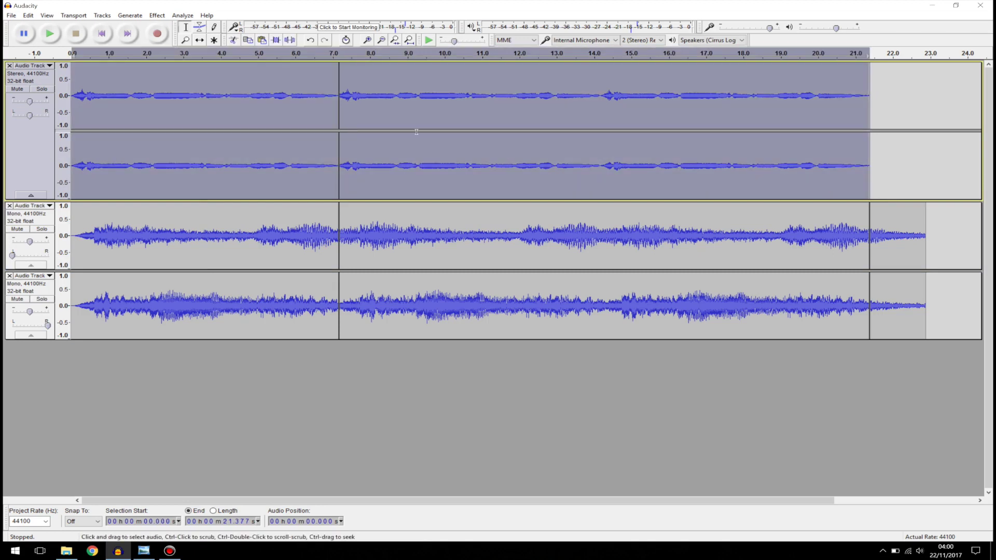
{"action": "left_click", "coordinate": [157, 15]}
{"action": "left_click", "coordinate": [210, 119]}
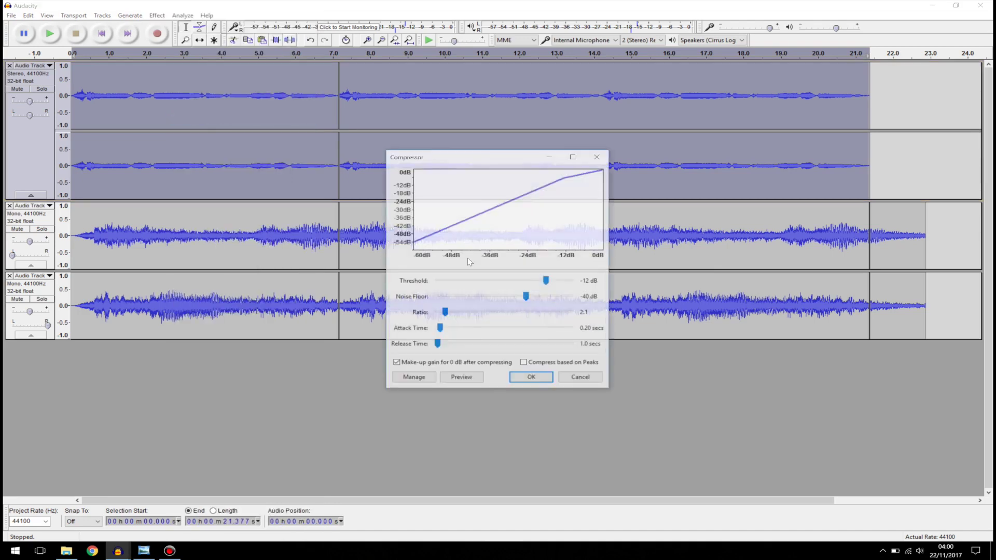
{"action": "left_click", "coordinate": [532, 378]}
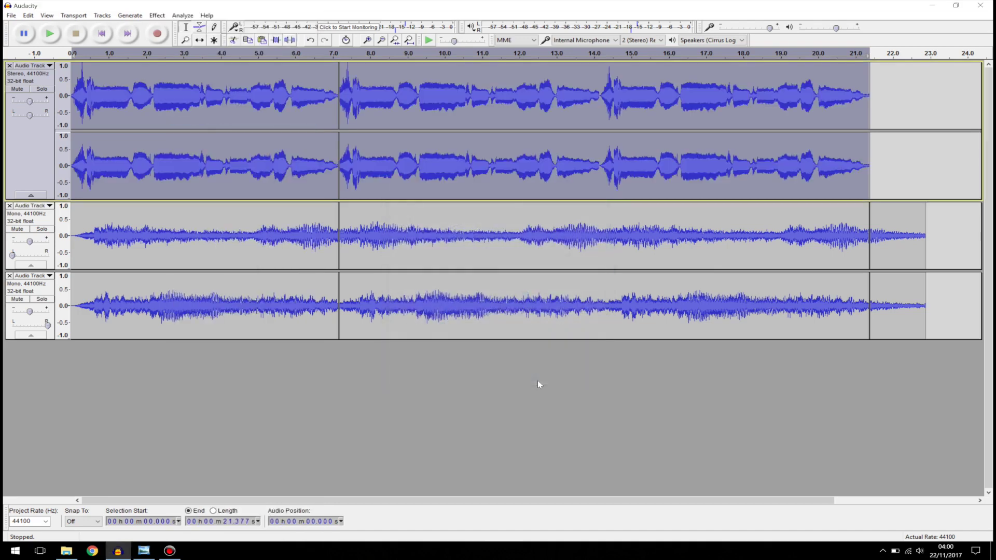
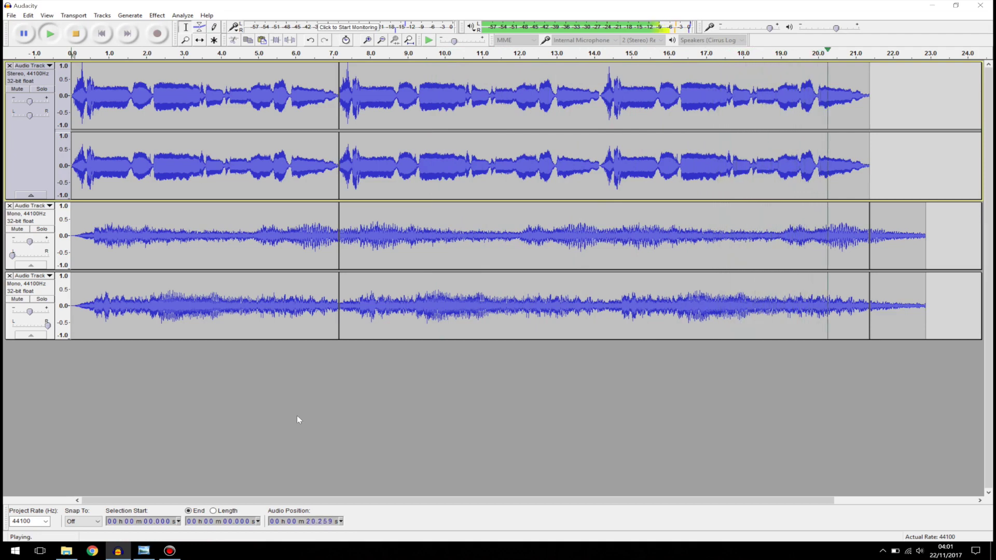
Play back the three-track mix and set the original stereo track's gain to -3.0 dB.
{"action": "key", "text": "space"}
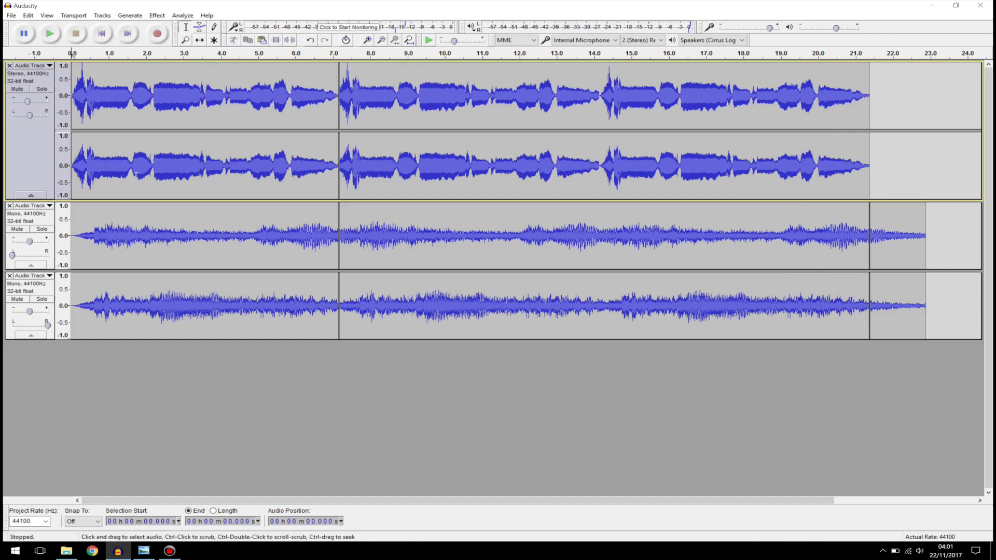
{"action": "key", "text": "space"}
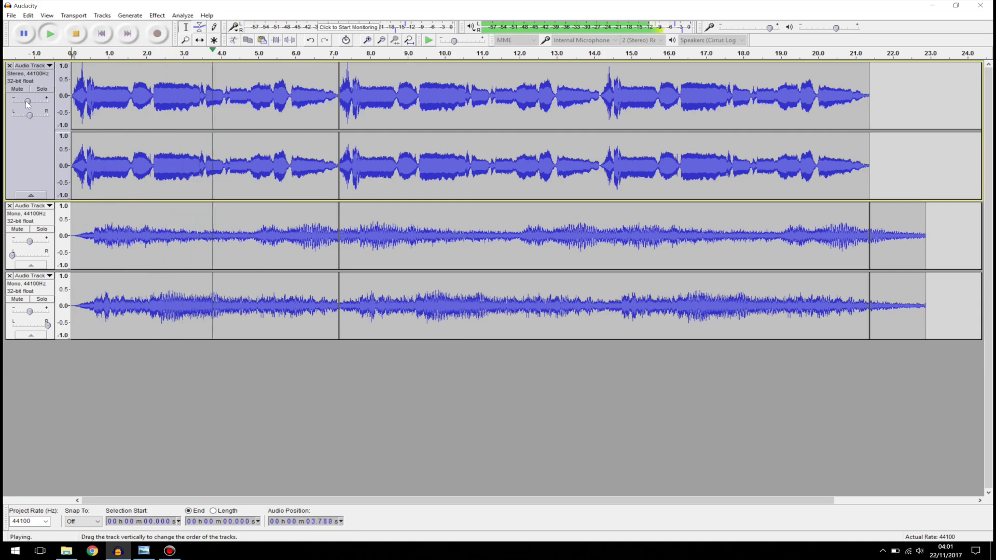
{"action": "mouse_move", "coordinate": [29, 103]}
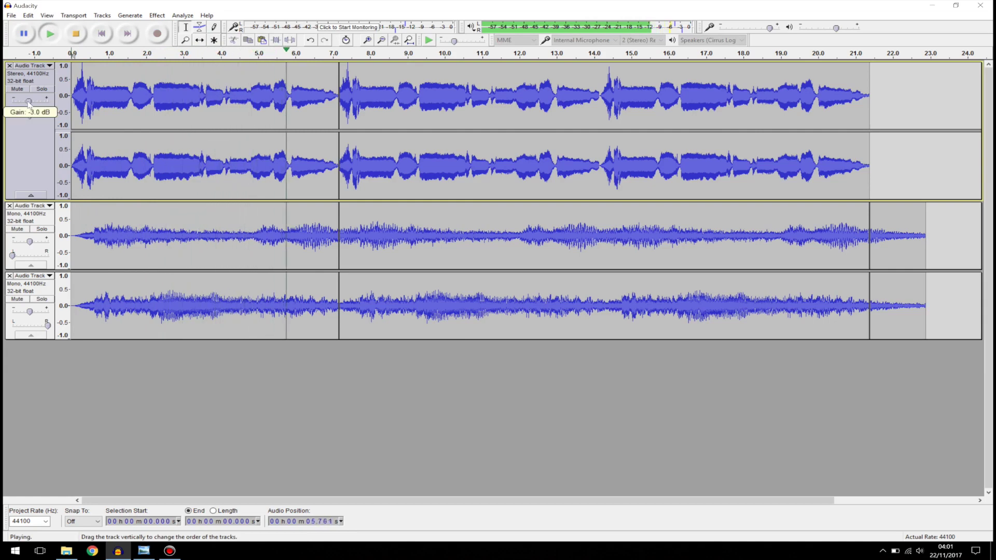
{"action": "left_click", "coordinate": [145, 552]}
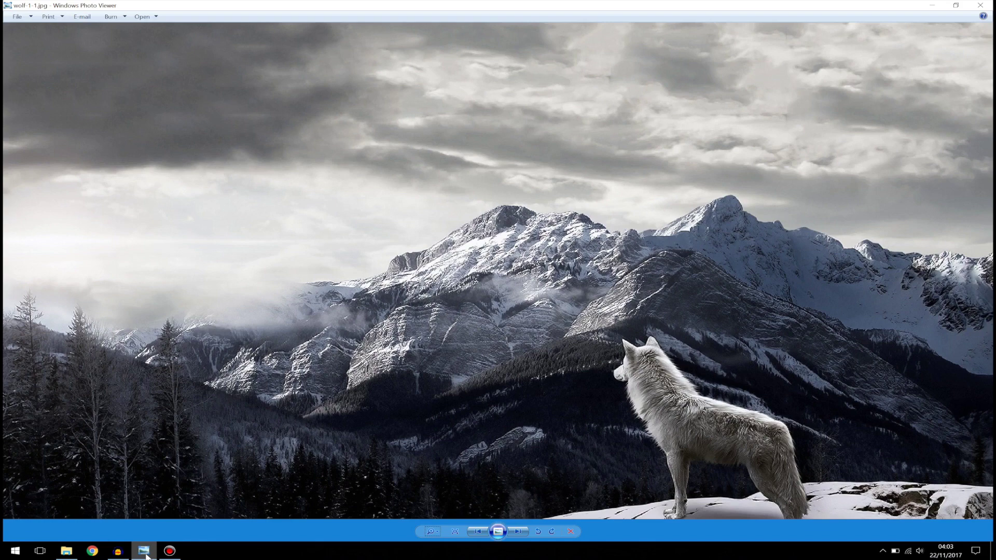
{"action": "left_click", "coordinate": [144, 552]}
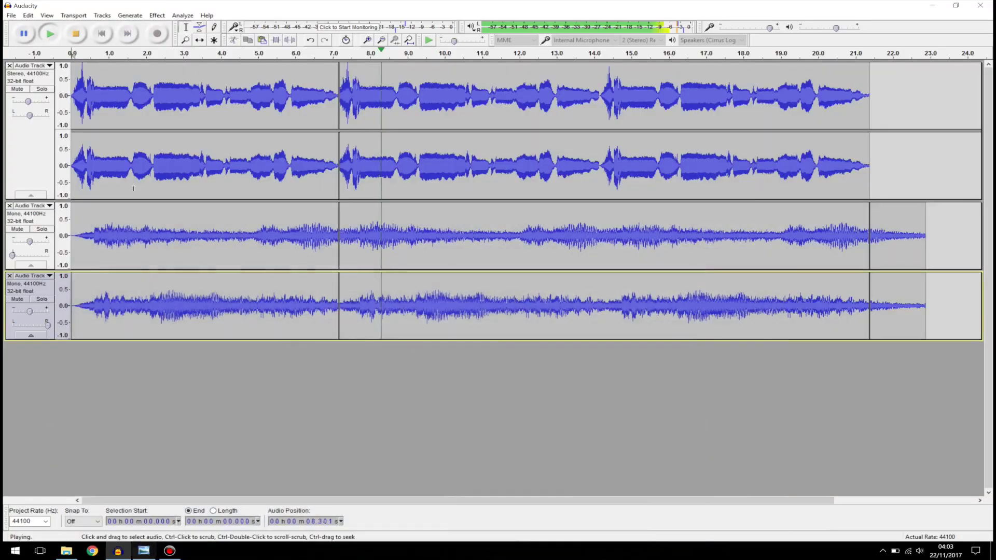
{"action": "mouse_move", "coordinate": [28, 102]}
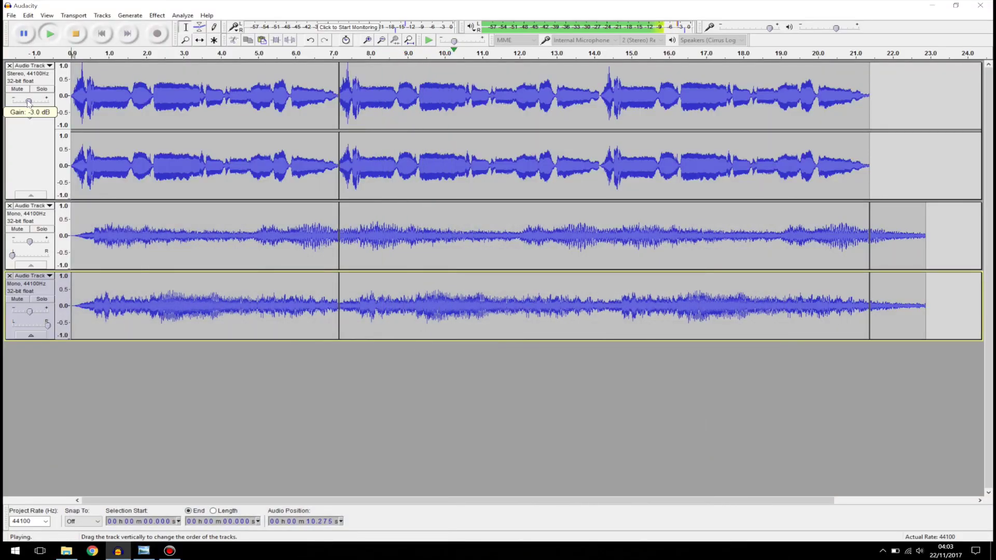
{"action": "left_click", "coordinate": [145, 552]}
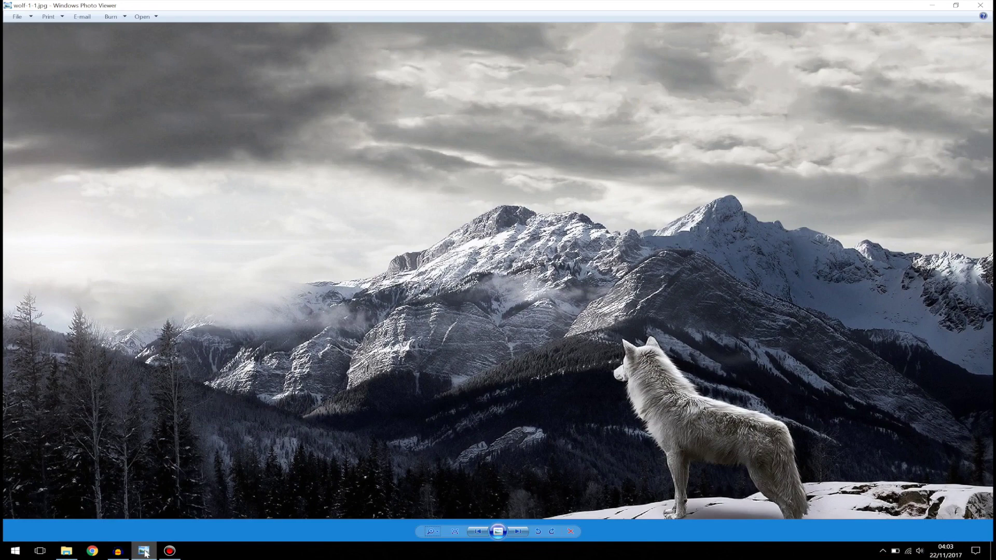
{"action": "left_click", "coordinate": [144, 551]}
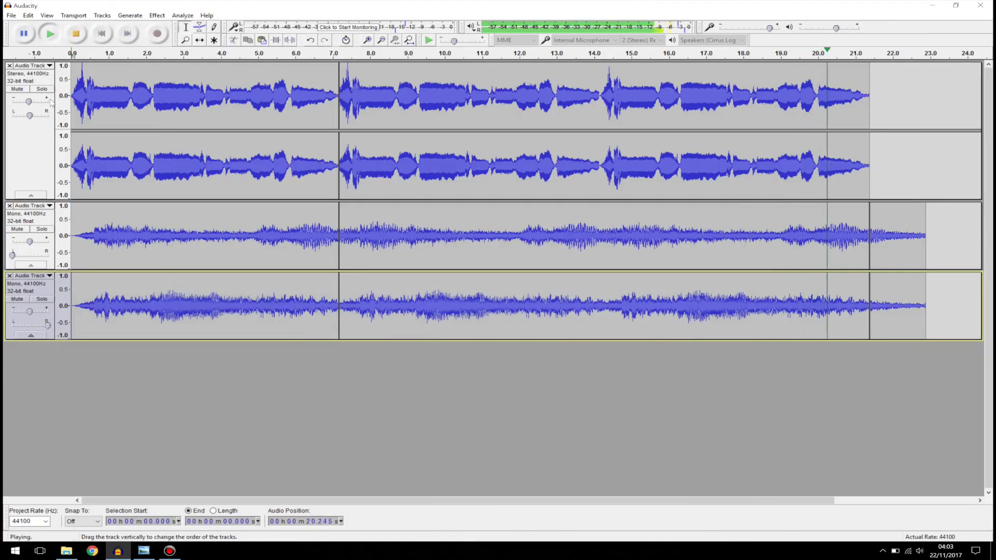
Stop the playback and select the first clip of the original stereo track, up to 7.167 s.
{"action": "key", "text": "space"}
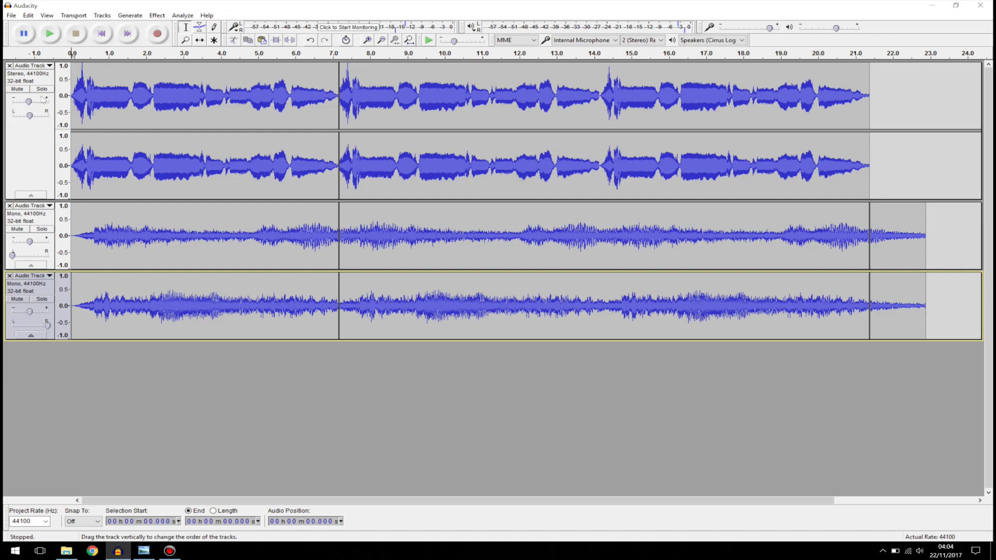
{"action": "double_click", "coordinate": [155, 135]}
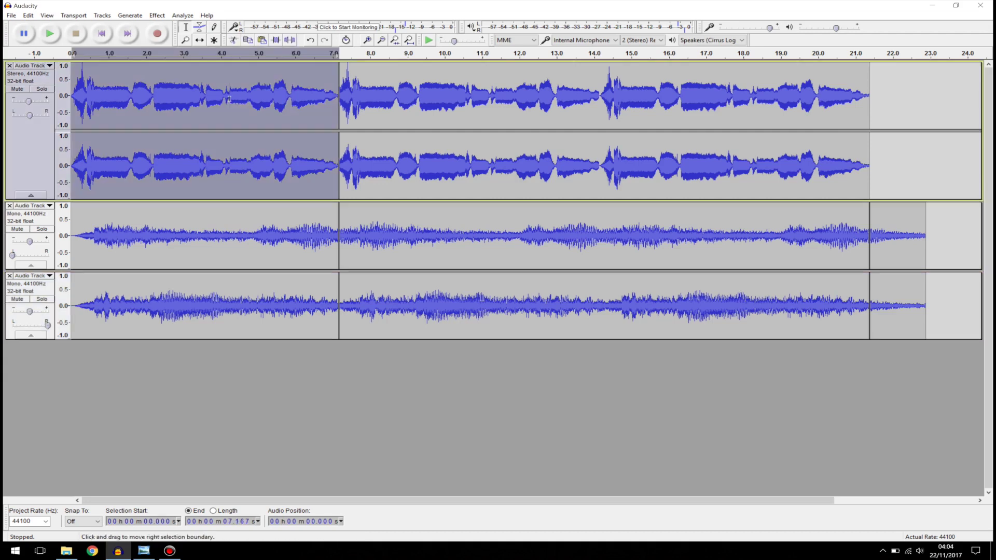
{"action": "left_click", "coordinate": [184, 229]}
{"action": "double_click", "coordinate": [219, 152]}
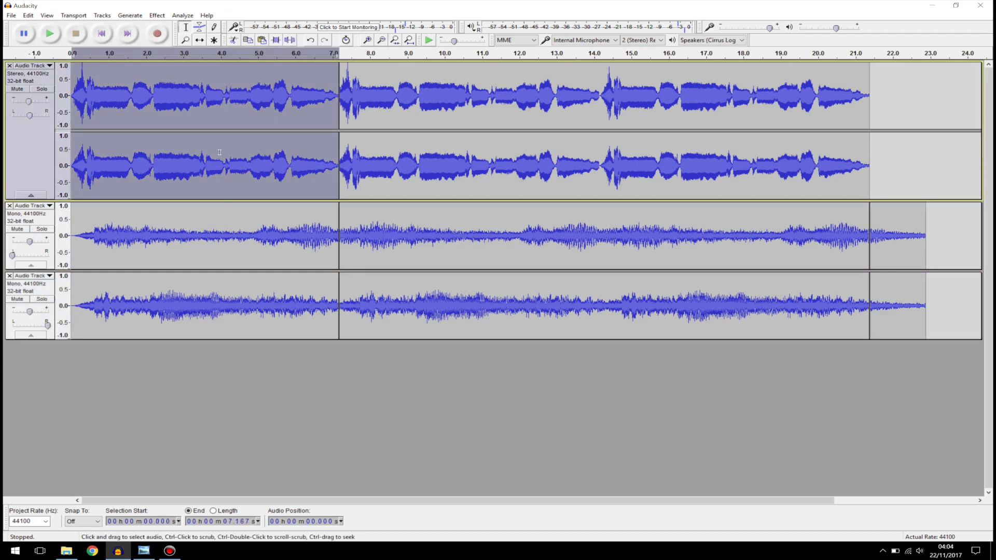
Select the whole original stereo track, listen to it soloed, and clear the solo.
{"action": "left_click", "coordinate": [42, 144]}
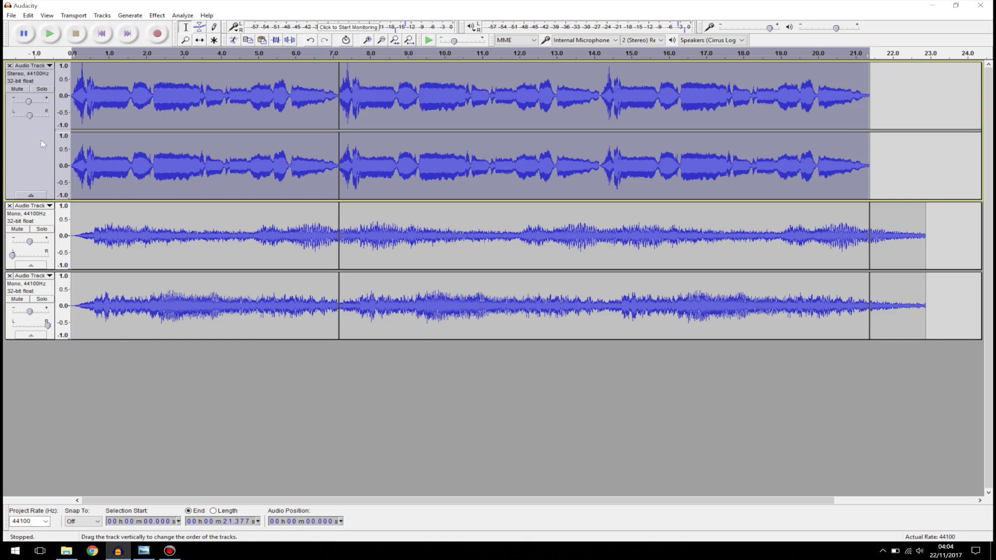
{"action": "left_click", "coordinate": [37, 87]}
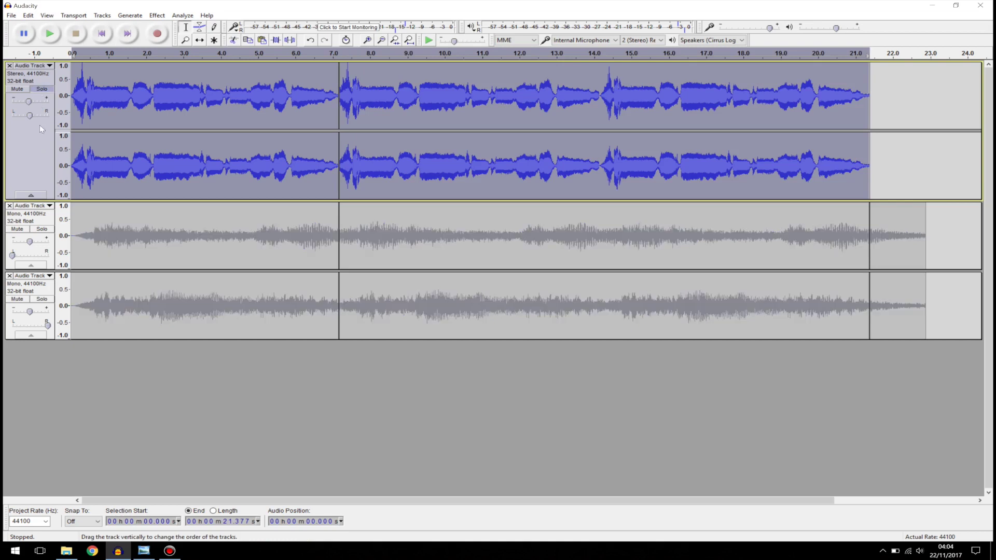
{"action": "key", "text": "space"}
{"action": "left_click", "coordinate": [42, 89]}
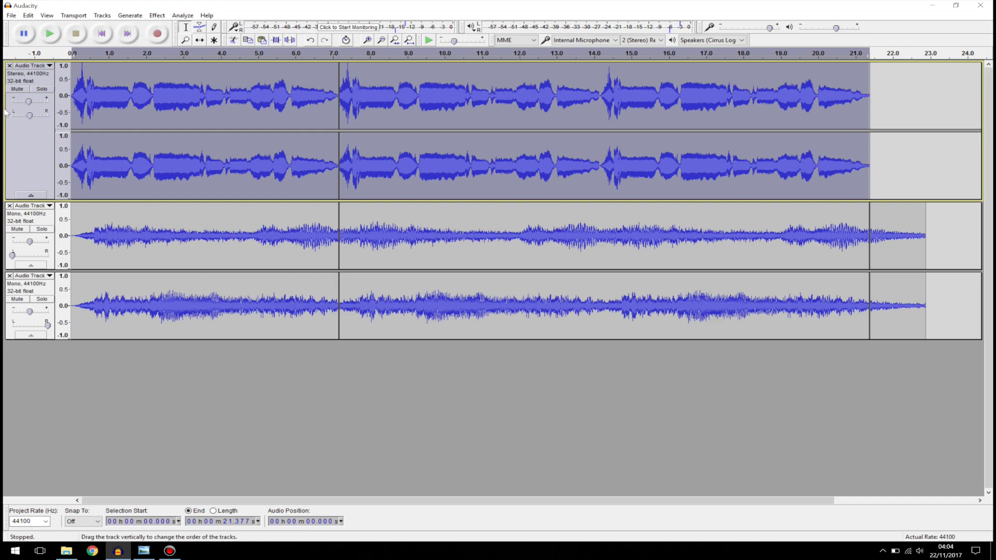
Mute the original stereo track and play back only the two panned mono tracks.
{"action": "left_click", "coordinate": [18, 90]}
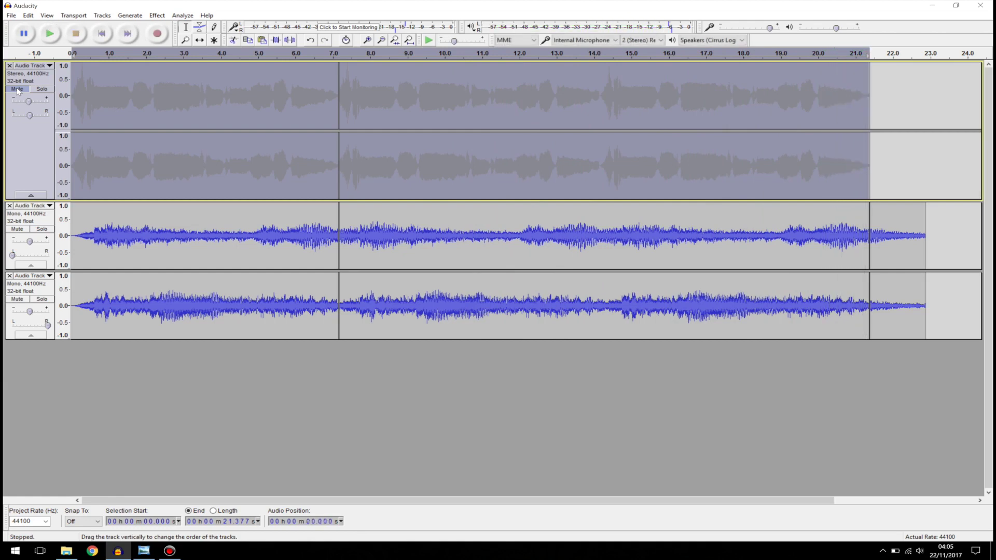
{"action": "left_click", "coordinate": [198, 280]}
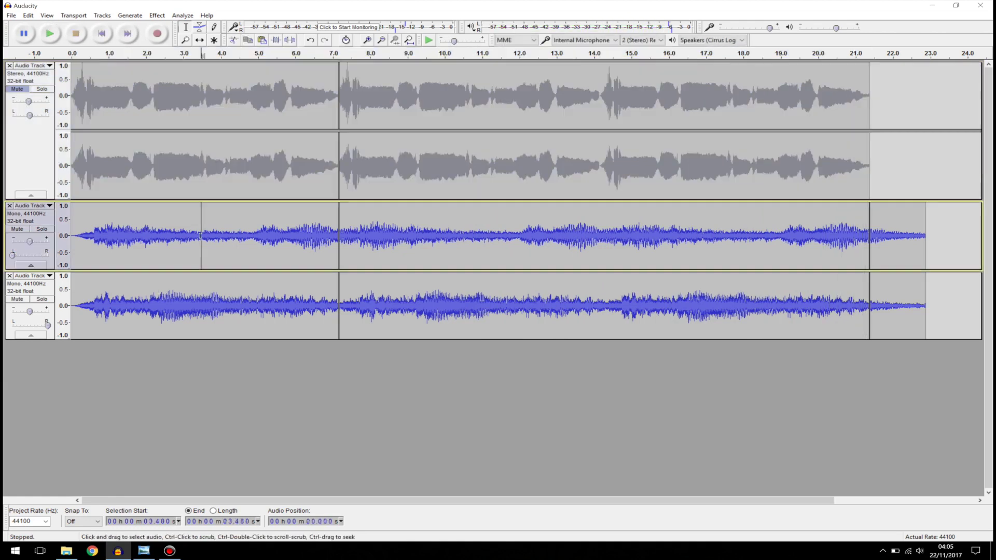
{"action": "left_click", "coordinate": [139, 151]}
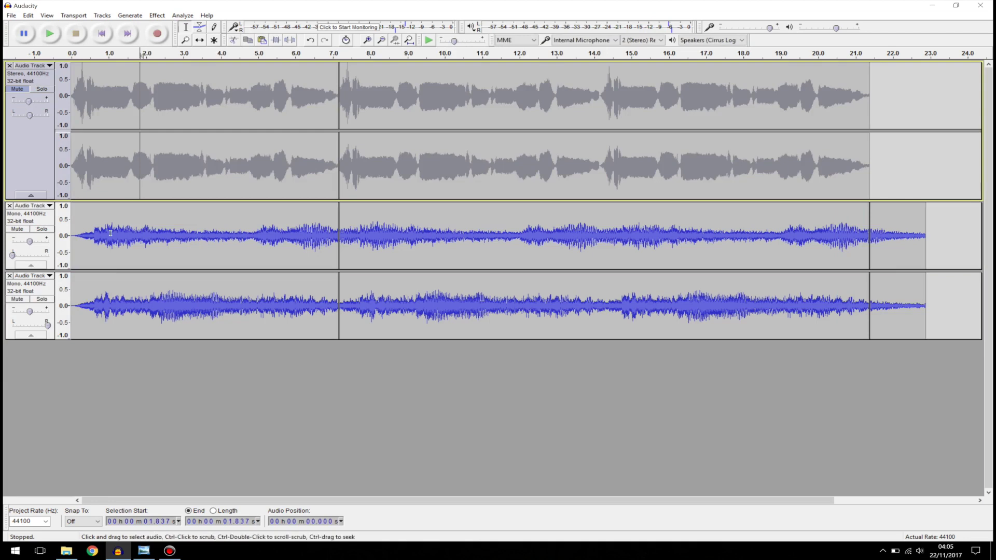
{"action": "left_click", "coordinate": [107, 251]}
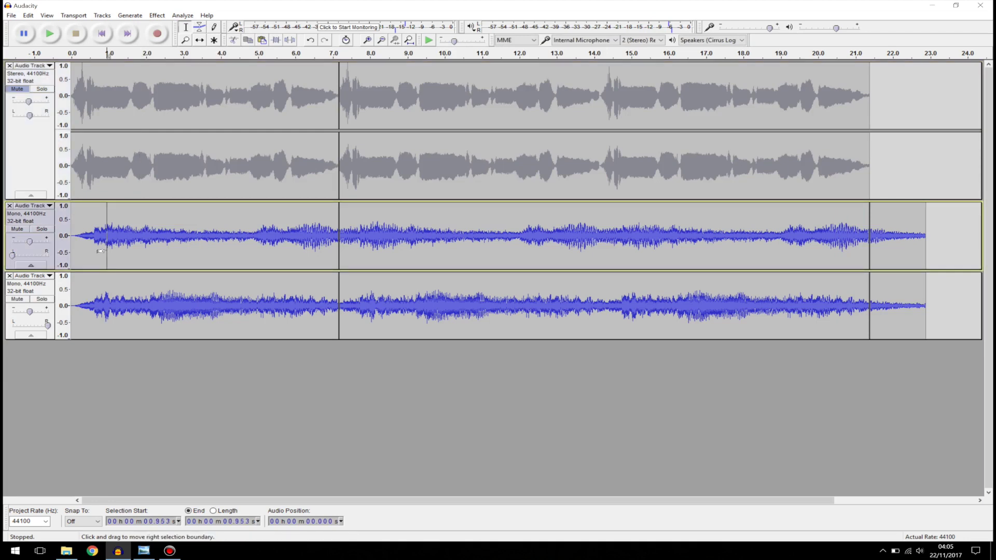
{"action": "left_click", "coordinate": [19, 89]}
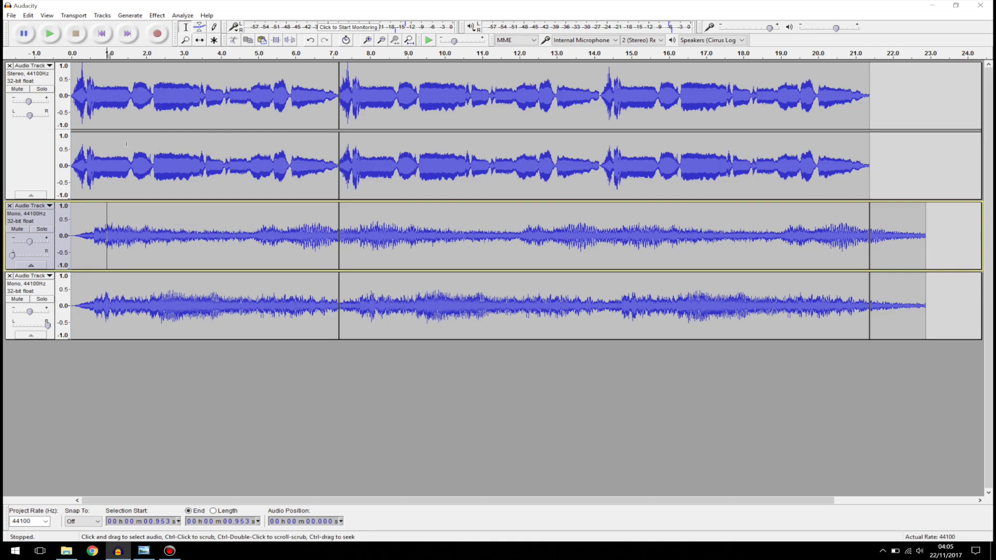
{"action": "left_click", "coordinate": [20, 90]}
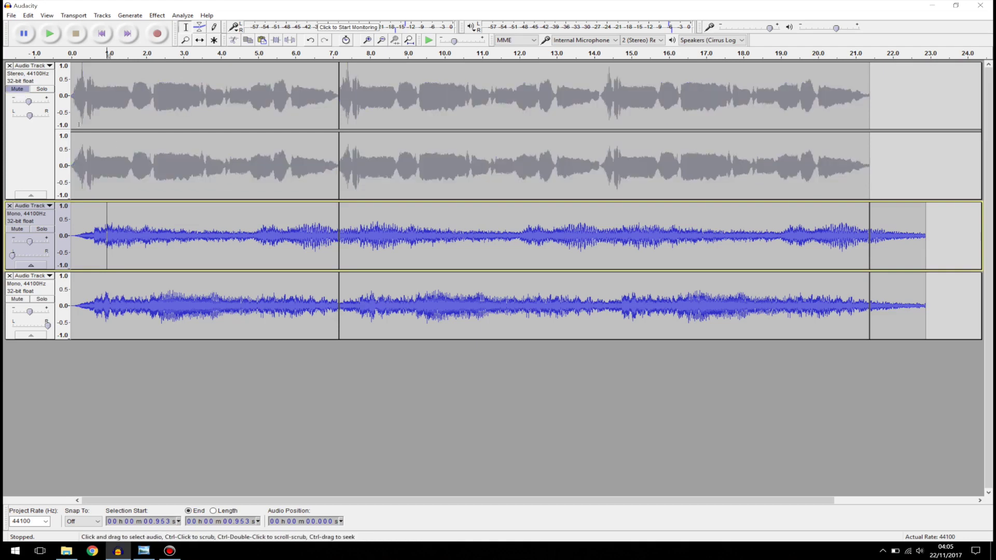
{"action": "key", "text": "space"}
{"action": "key", "text": "space"}
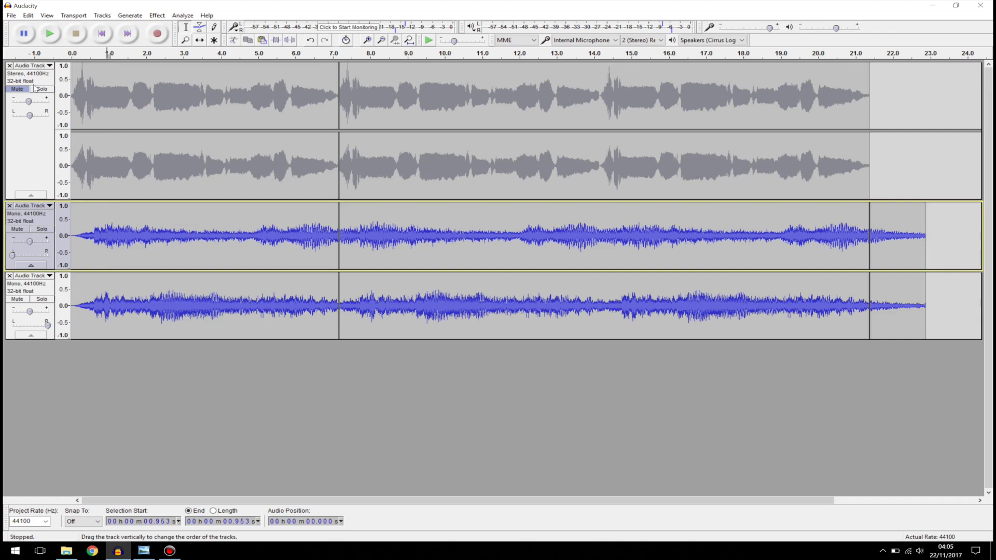
Unmute the original stereo track and play all three tracks together from the start.
{"action": "left_click", "coordinate": [18, 90]}
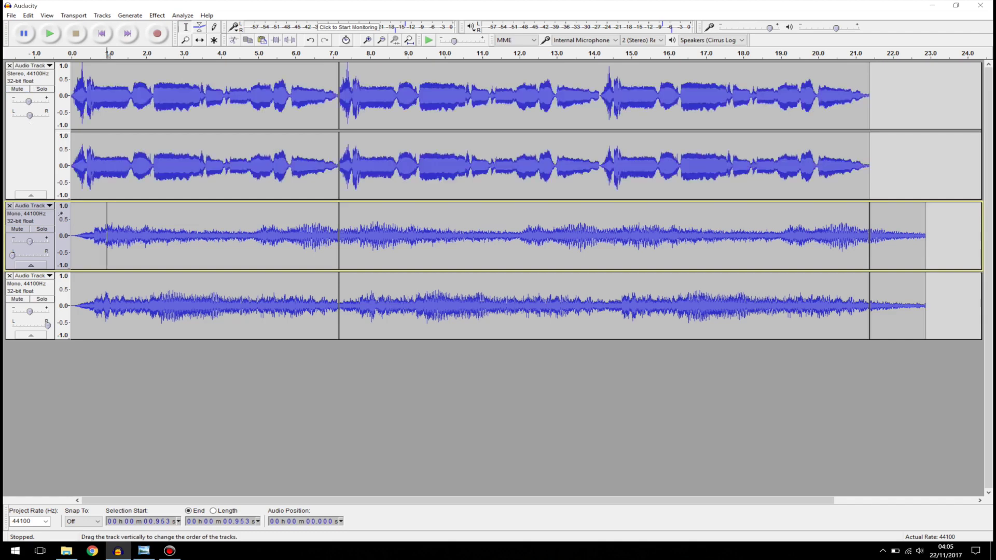
{"action": "left_click", "coordinate": [71, 107]}
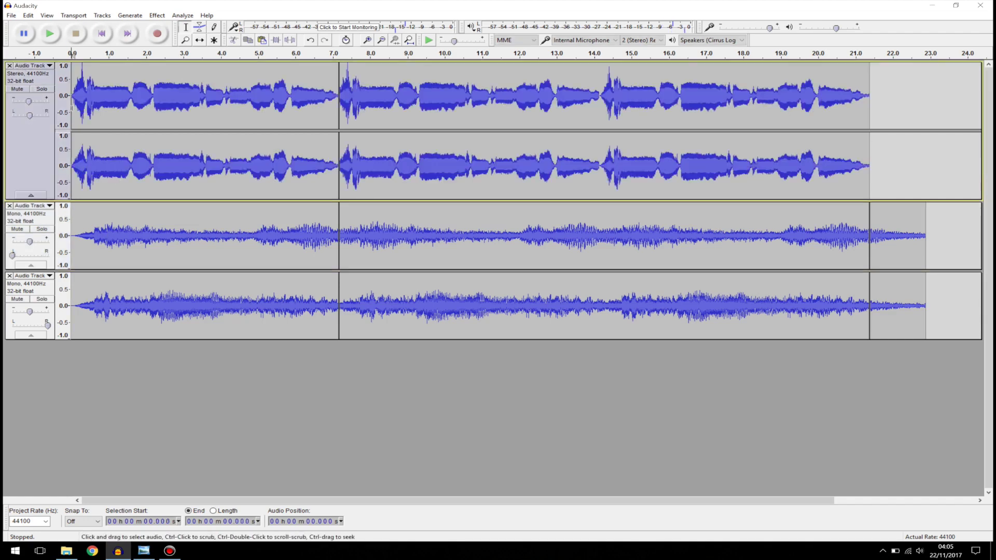
{"action": "key", "text": "space"}
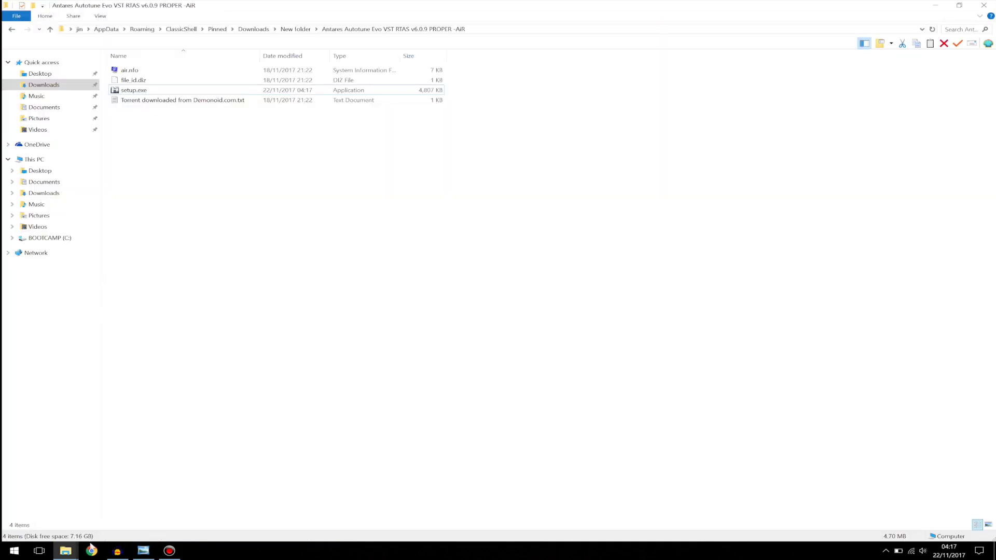
Switch from File Explorer back to Audacity and select the whole upper mono track.
{"action": "left_click", "coordinate": [117, 551]}
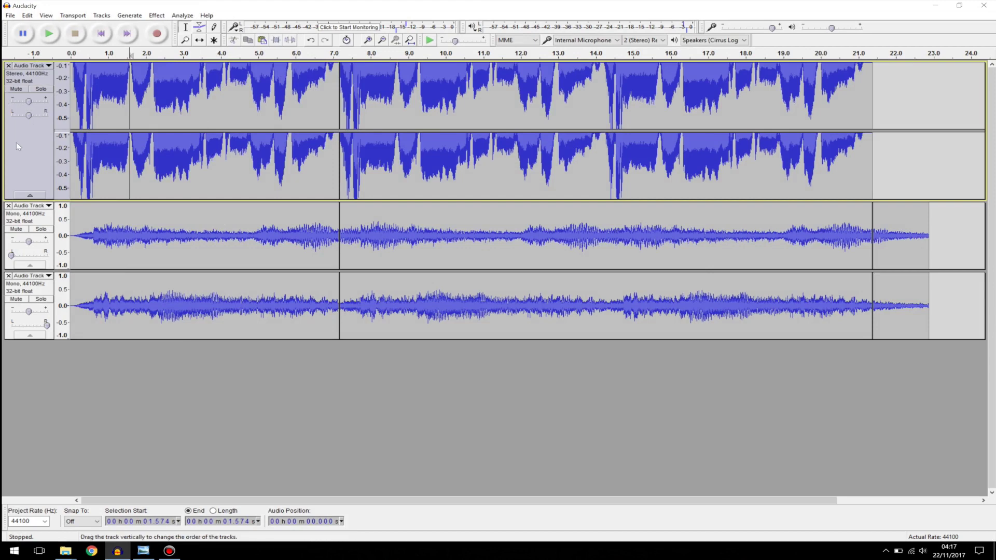
{"action": "double_click", "coordinate": [189, 171]}
{"action": "double_click", "coordinate": [194, 262]}
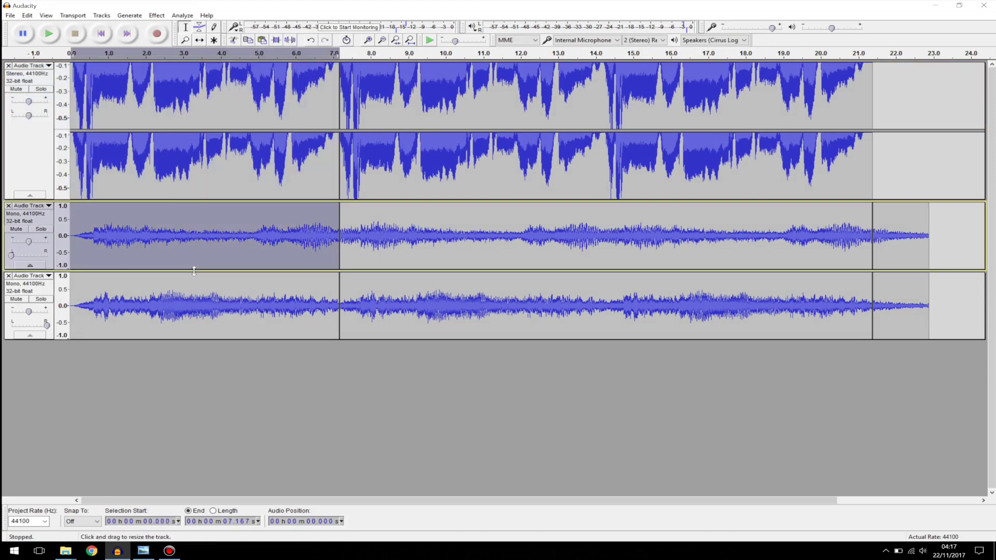
{"action": "double_click", "coordinate": [363, 283]}
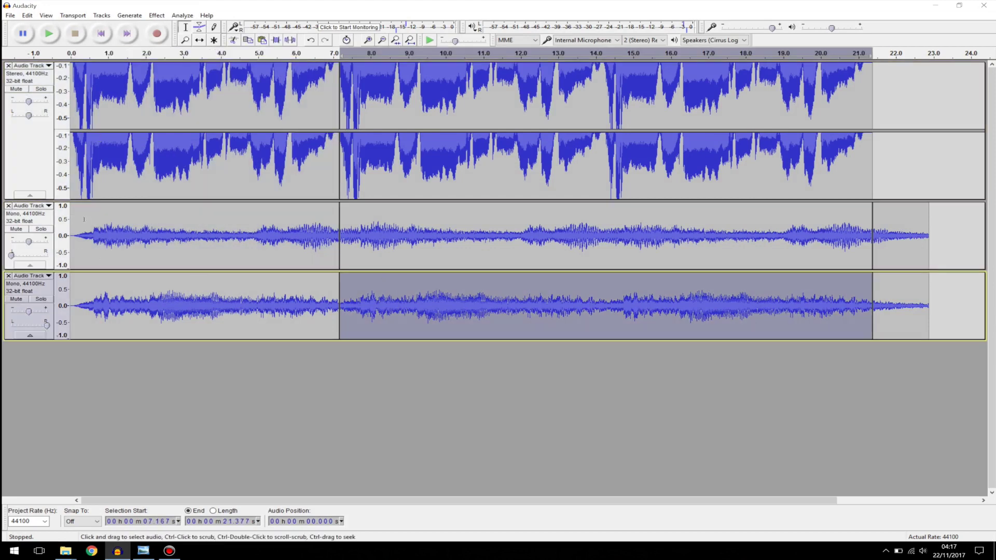
{"action": "left_click", "coordinate": [47, 216]}
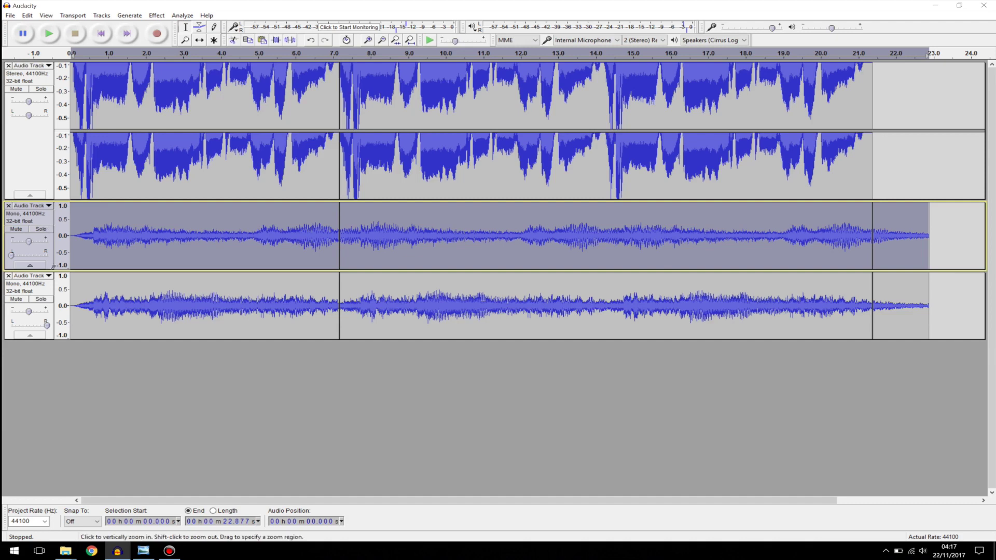
Solo both mono tracks, play back a short part of them, and clear both solos.
{"action": "left_click", "coordinate": [32, 231]}
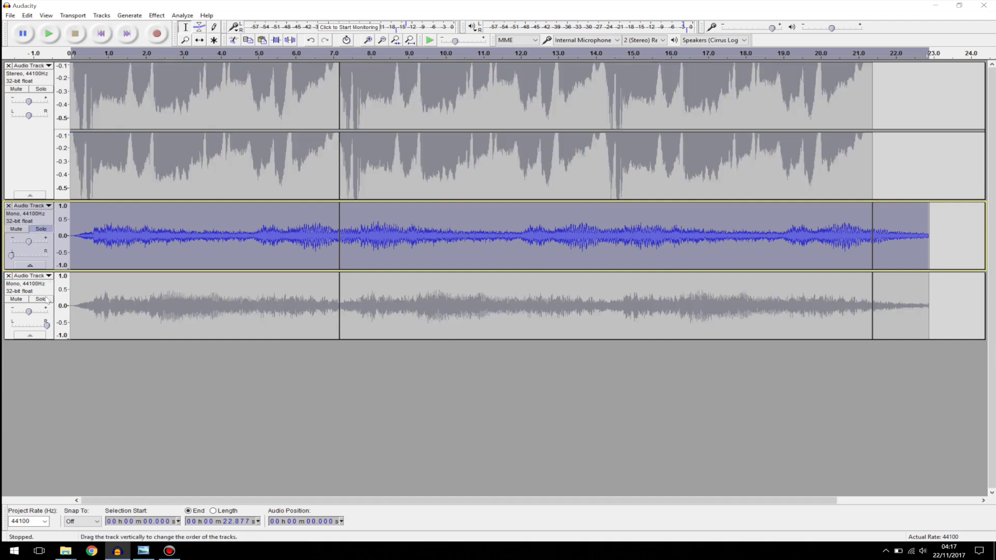
{"action": "left_click", "coordinate": [47, 300]}
{"action": "key", "text": "space"}
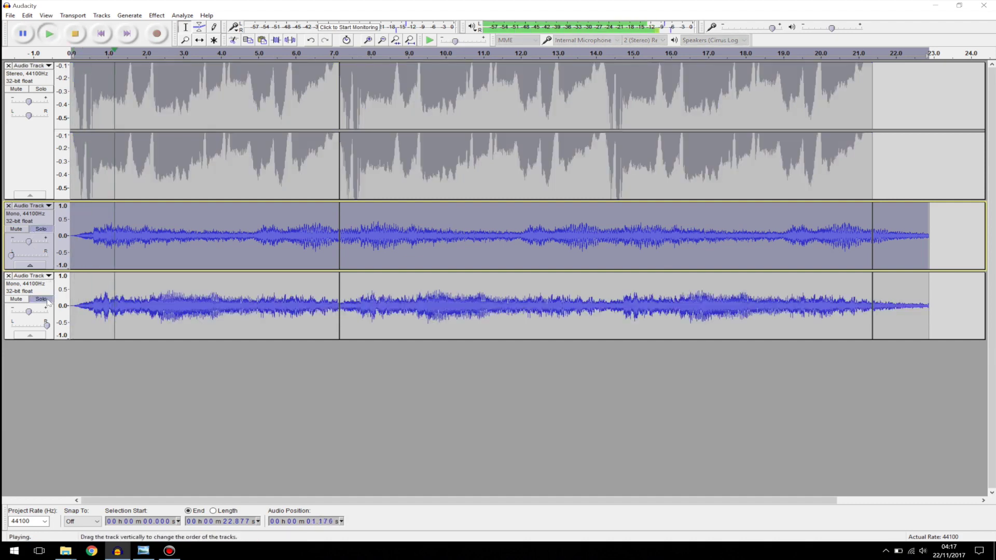
{"action": "key", "text": "space"}
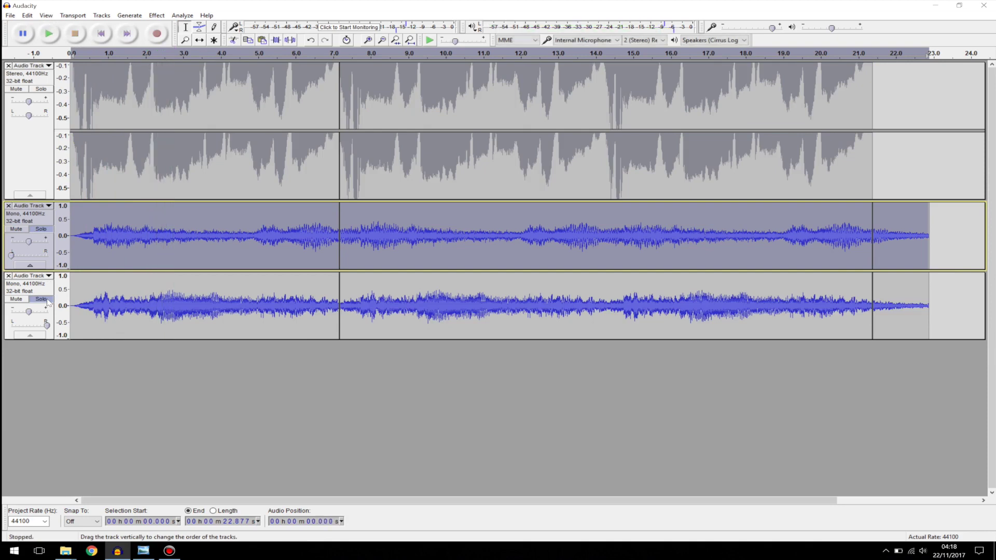
{"action": "left_click", "coordinate": [41, 299]}
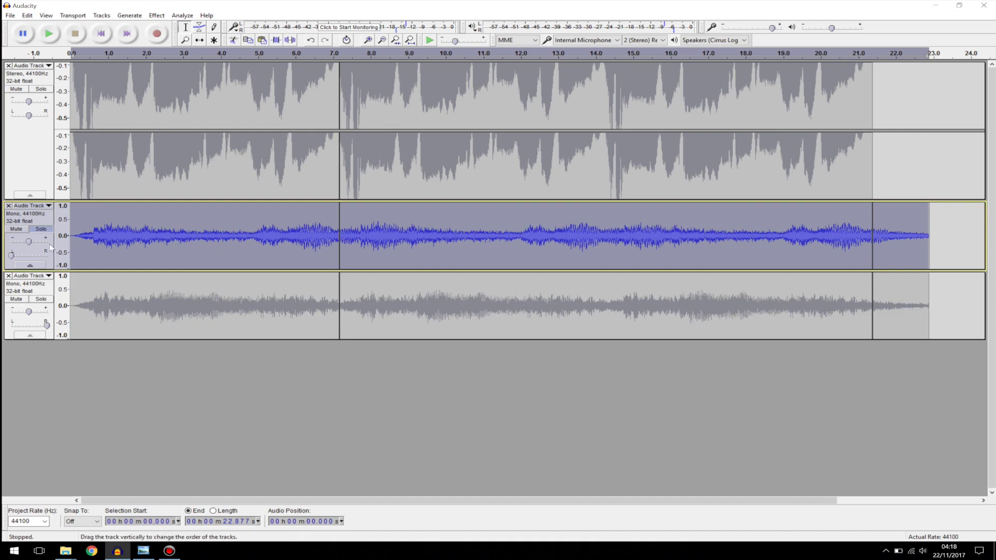
{"action": "left_click", "coordinate": [41, 229]}
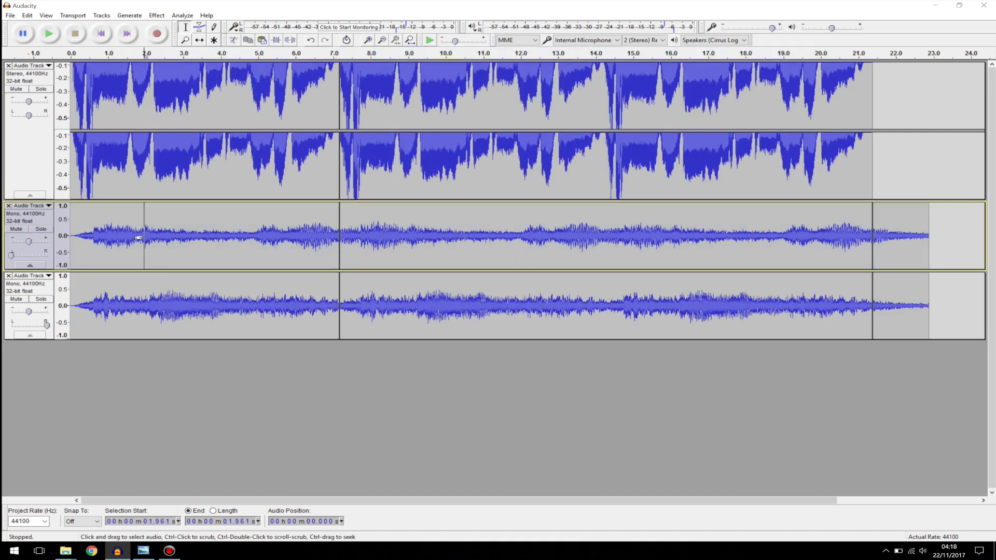
Apply the High Pass Filter to the whole upper mono track at 1000 Hz with a 6 dB per octave rolloff.
{"action": "double_click", "coordinate": [143, 236]}
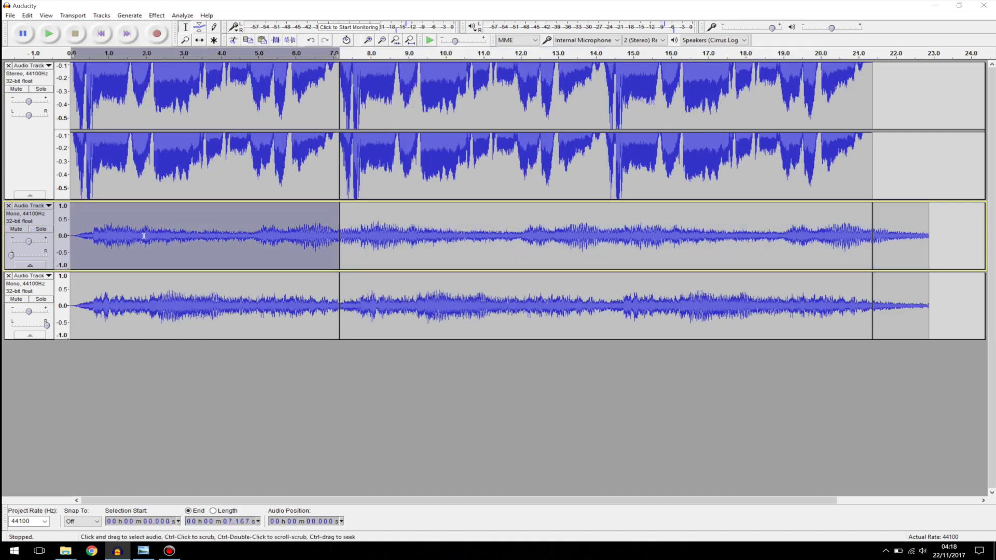
{"action": "left_click", "coordinate": [43, 221]}
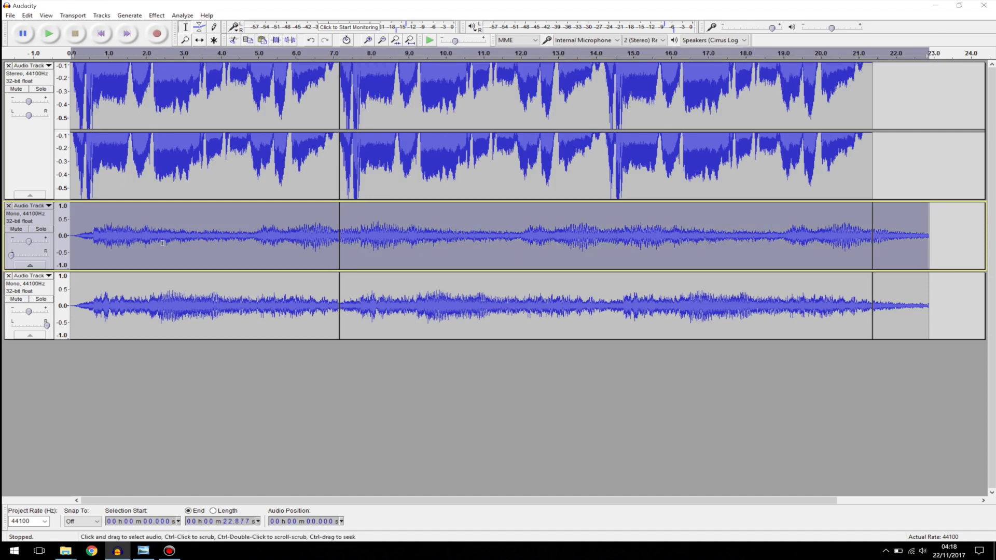
{"action": "left_click", "coordinate": [157, 15]}
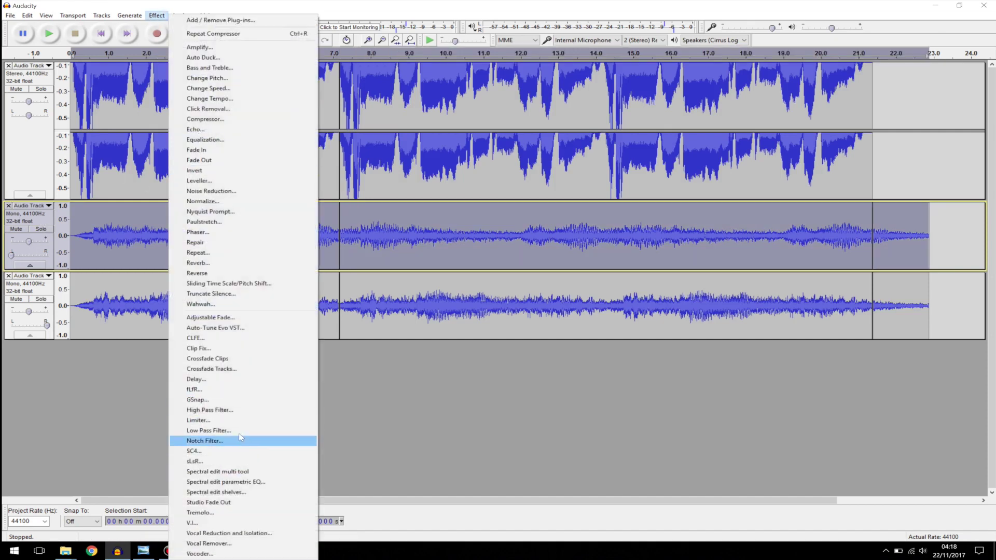
{"action": "left_click", "coordinate": [226, 410]}
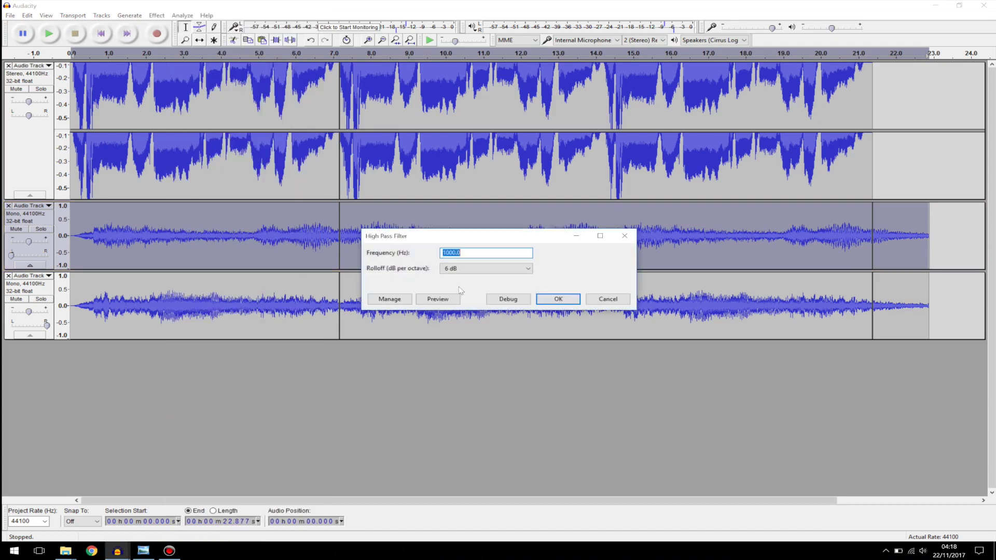
{"action": "left_click", "coordinate": [482, 272]}
{"action": "left_click", "coordinate": [482, 278]}
{"action": "left_click_drag", "start_coordinate": [448, 244], "coordinate": [462, 320]}
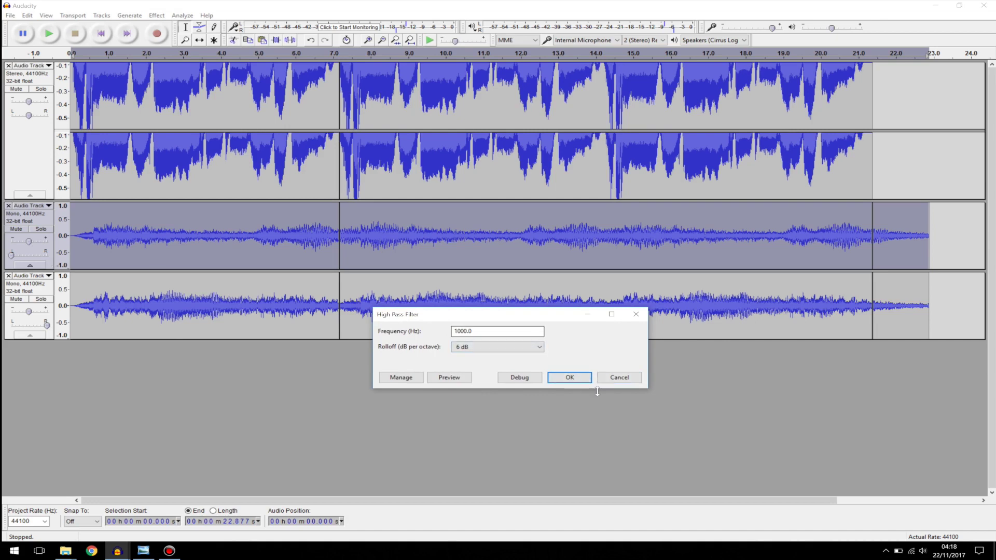
{"action": "left_click_drag", "start_coordinate": [596, 316], "coordinate": [587, 307]}
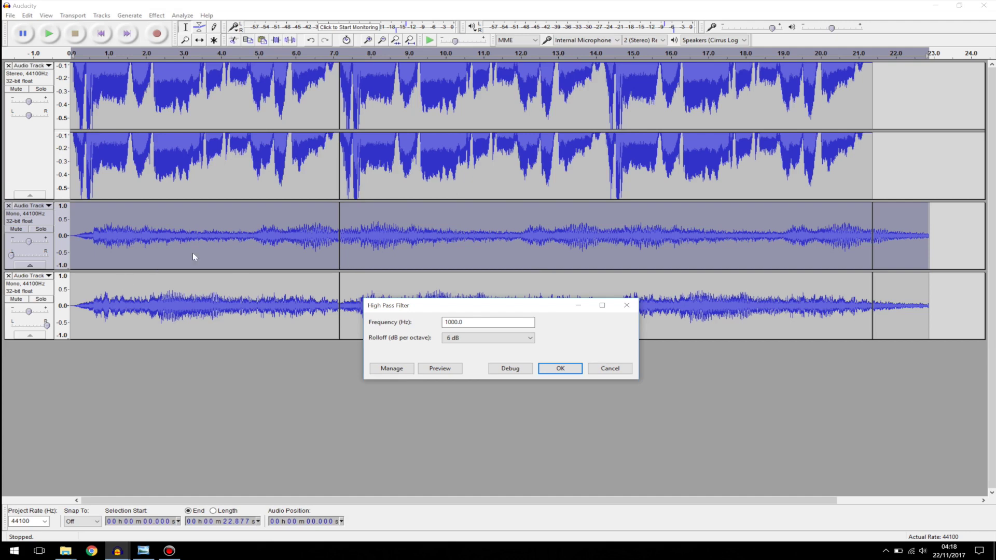
{"action": "left_click", "coordinate": [561, 366]}
Select the whole filtered upper mono track and raise its gain slightly.
{"action": "double_click", "coordinate": [215, 227]}
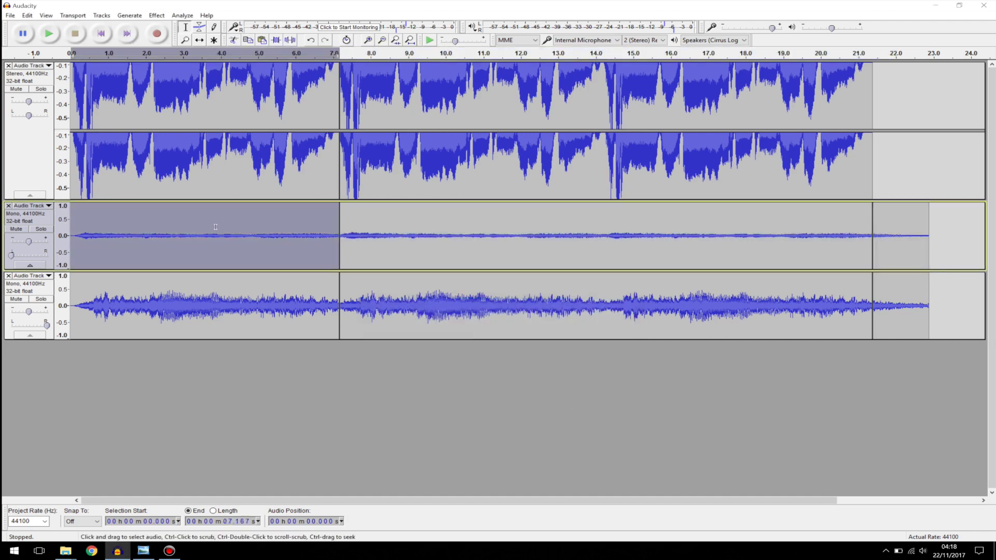
{"action": "left_click", "coordinate": [42, 216]}
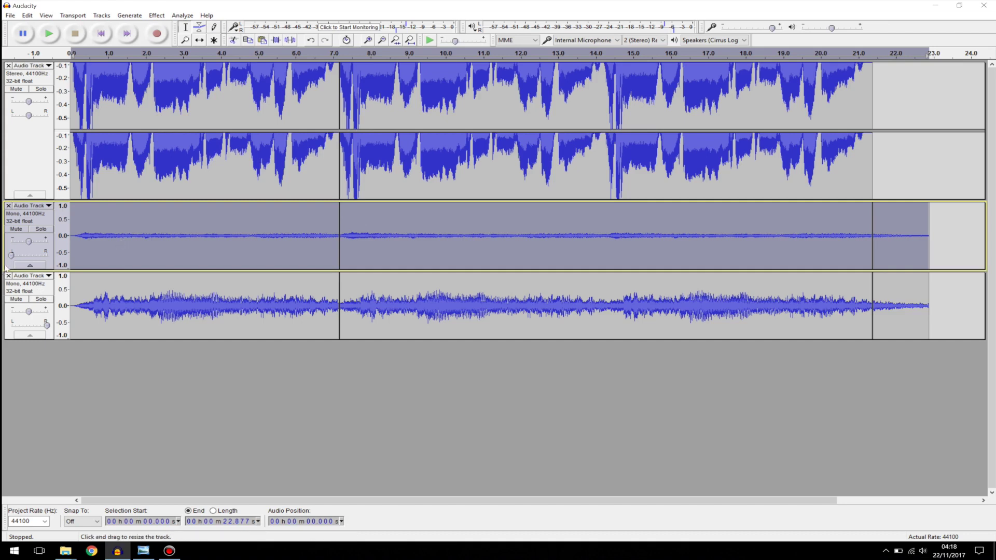
{"action": "left_click_drag", "start_coordinate": [28, 242], "coordinate": [37, 246]}
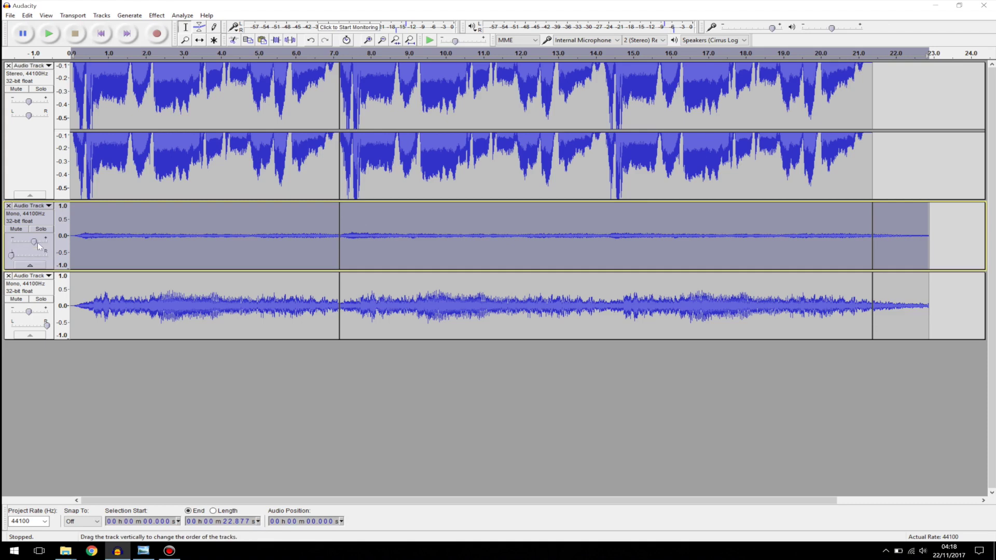
Apply the High Pass Filter to the whole lower mono track, keeping the settings used on the upper one.
{"action": "double_click", "coordinate": [141, 304]}
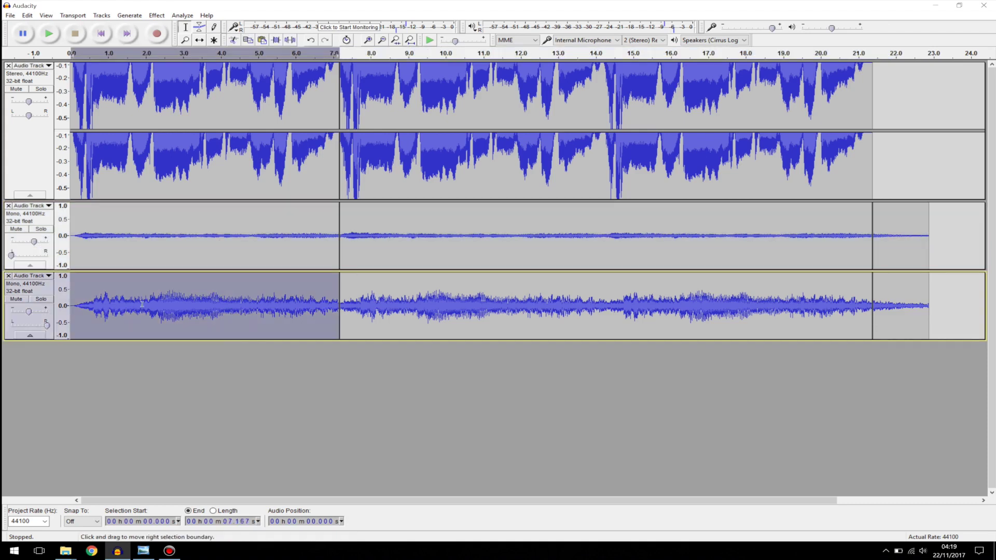
{"action": "left_click", "coordinate": [41, 293]}
{"action": "left_click", "coordinate": [156, 15]}
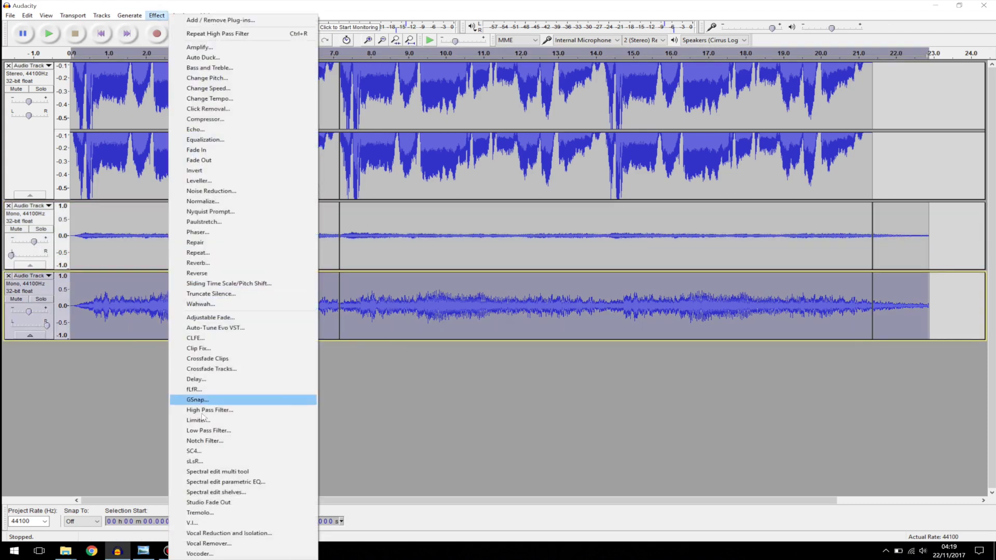
{"action": "left_click", "coordinate": [213, 411]}
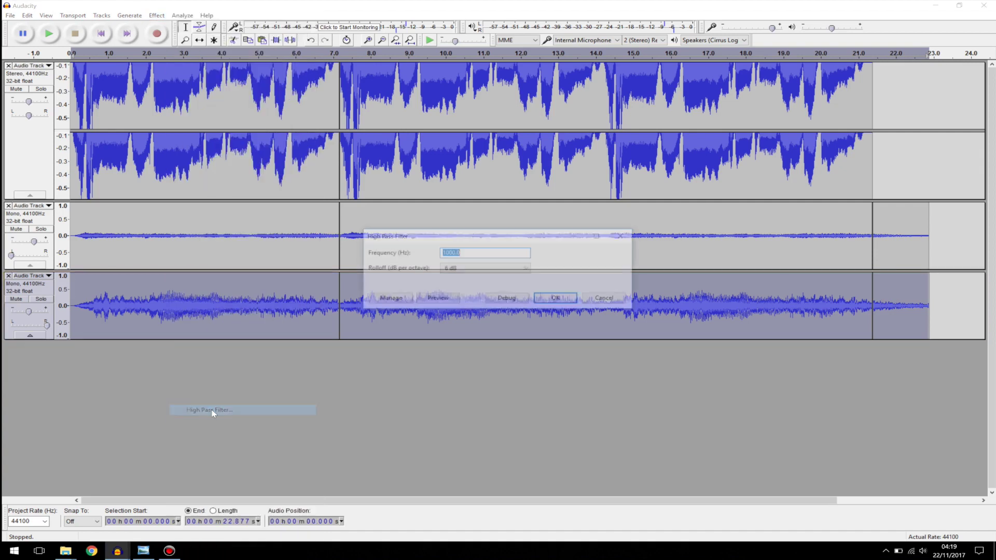
{"action": "left_click", "coordinate": [558, 299]}
Mute the original stereo track and play back the two filtered mono tracks.
{"action": "left_click", "coordinate": [28, 156]}
{"action": "left_click", "coordinate": [16, 89]}
{"action": "key", "text": "space"}
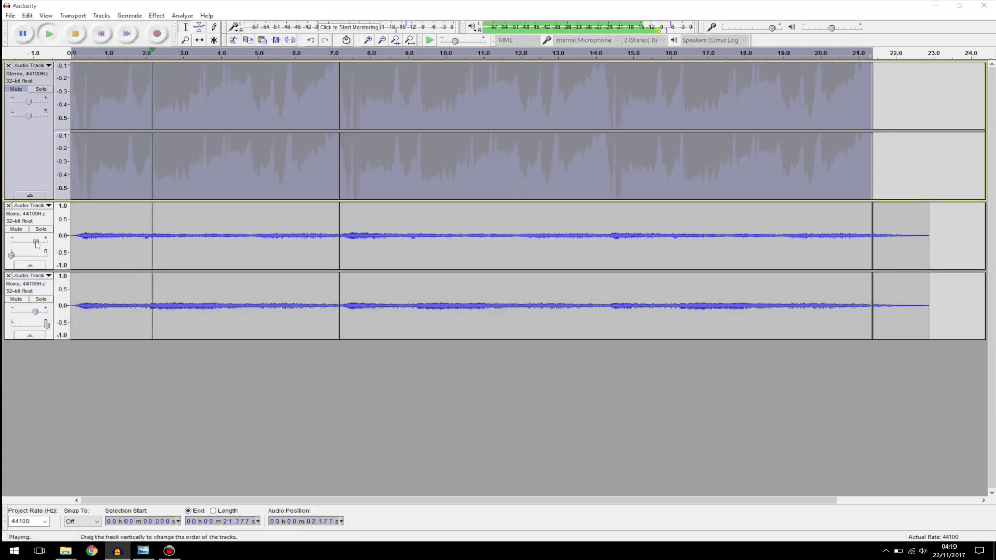
Lower the gain of both filtered mono tracks slightly during playback, and unmute the original stereo track once playback is stopped.
{"action": "mouse_move", "coordinate": [35, 244]}
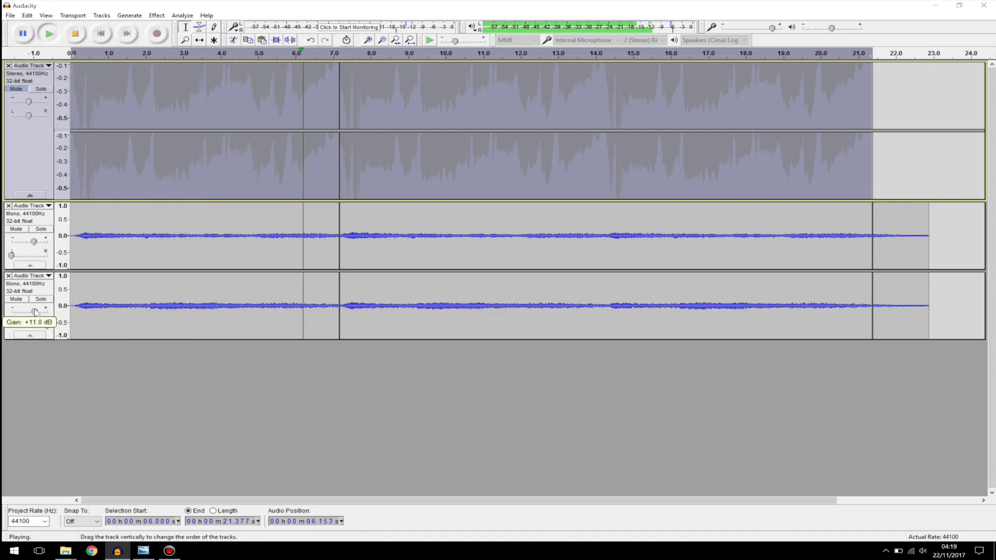
{"action": "scroll", "coordinate": [35, 311], "scroll_direction": "down", "scroll_amount": 2}
{"action": "key", "text": "space"}
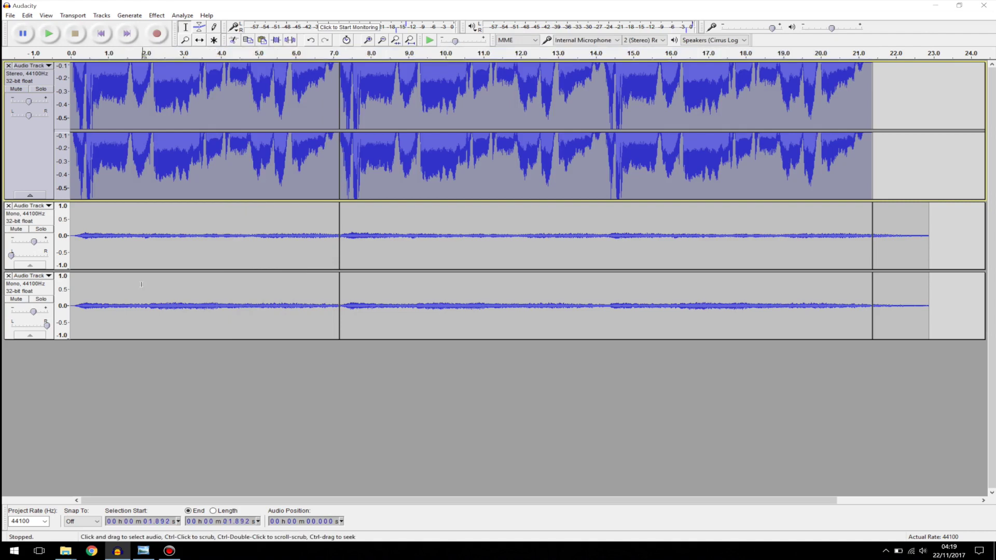
{"action": "double_click", "coordinate": [138, 290]}
{"action": "left_click", "coordinate": [193, 261]}
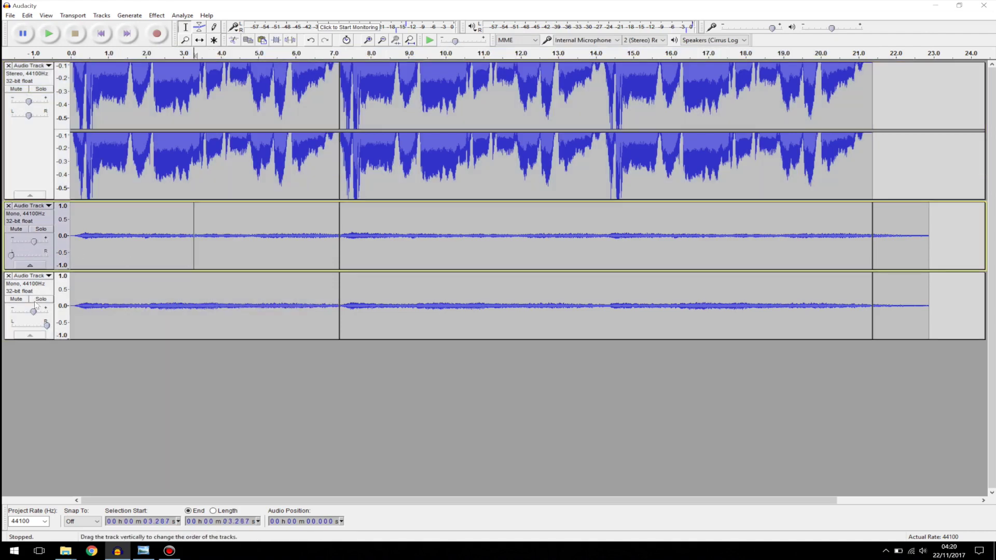
Set the lower mono track's gain to +10.0 dB and place the cursor near the start of the stereo track.
{"action": "mouse_move", "coordinate": [35, 312]}
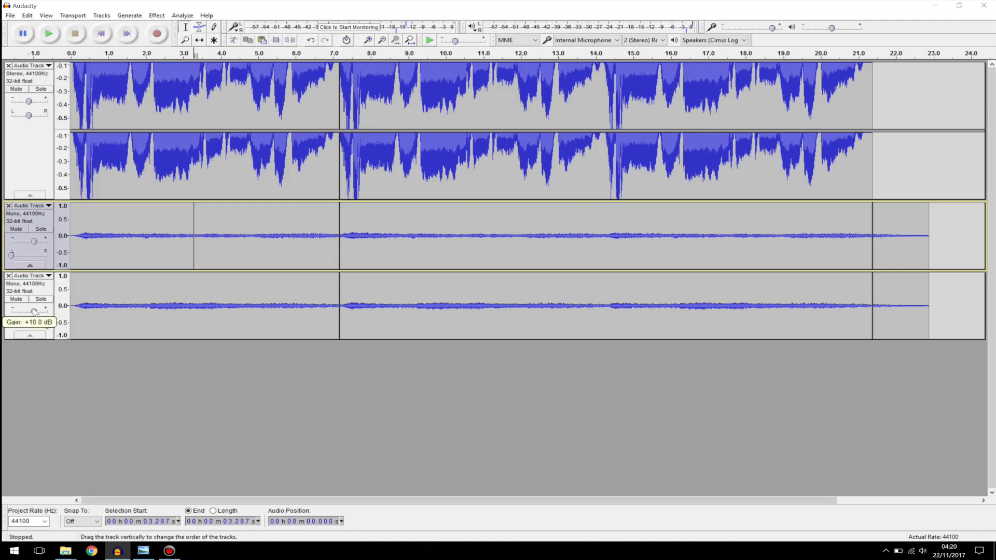
{"action": "left_click", "coordinate": [34, 313]}
{"action": "left_click_drag", "start_coordinate": [33, 312], "coordinate": [34, 313]}
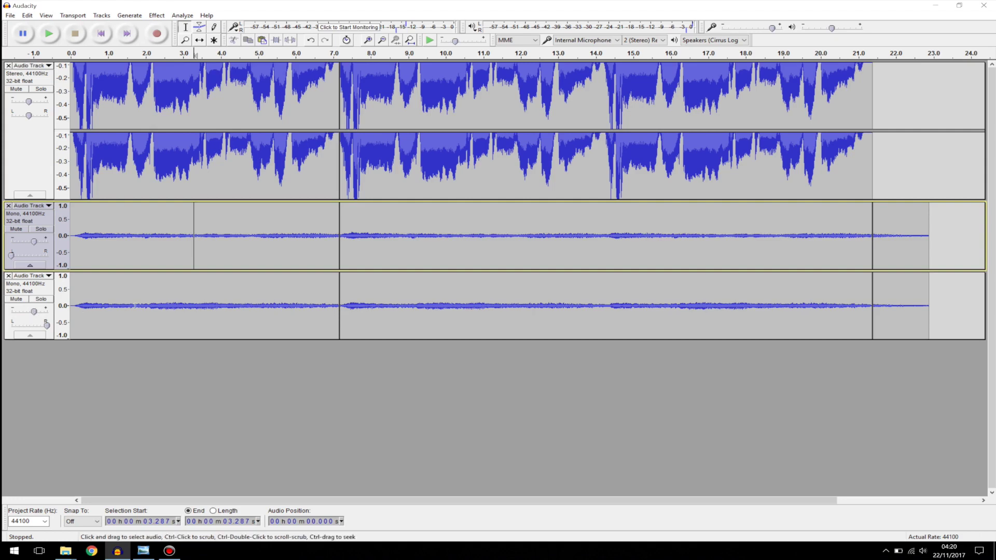
{"action": "left_click", "coordinate": [104, 241]}
{"action": "left_click", "coordinate": [116, 99]}
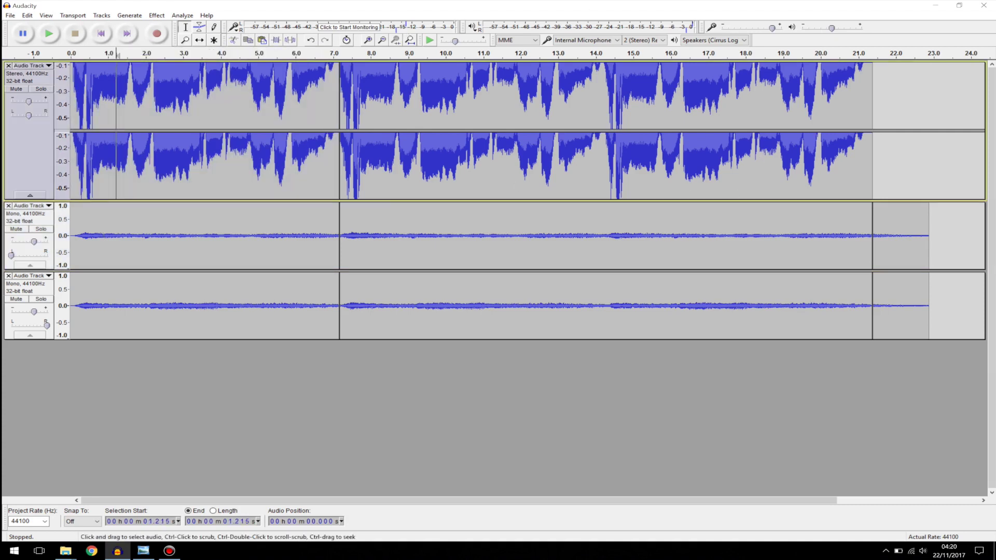
Examine the file formats available for exporting the audio, keep WAV (Microsoft) signed 16-bit PCM, and cancel the export.
{"action": "left_click", "coordinate": [10, 15]}
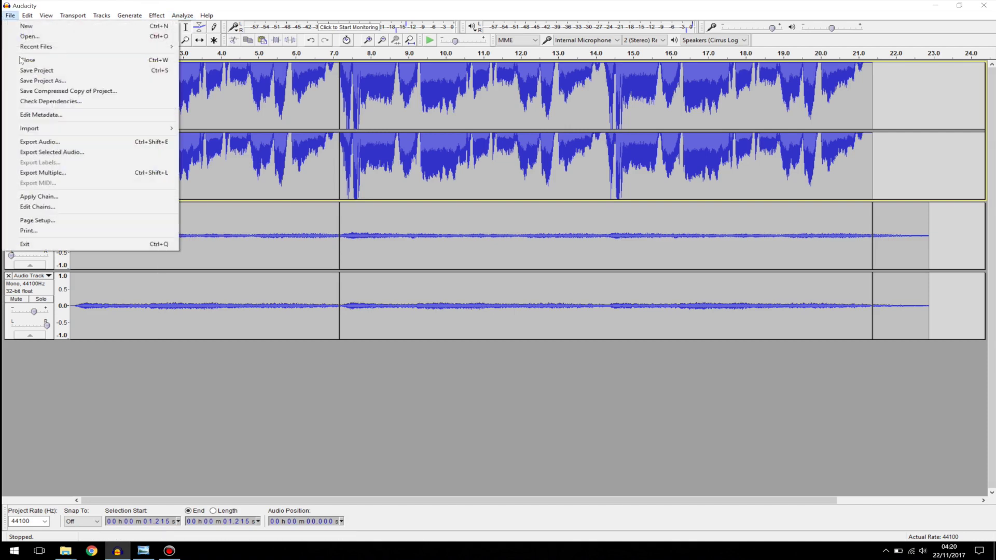
{"action": "left_click", "coordinate": [86, 144]}
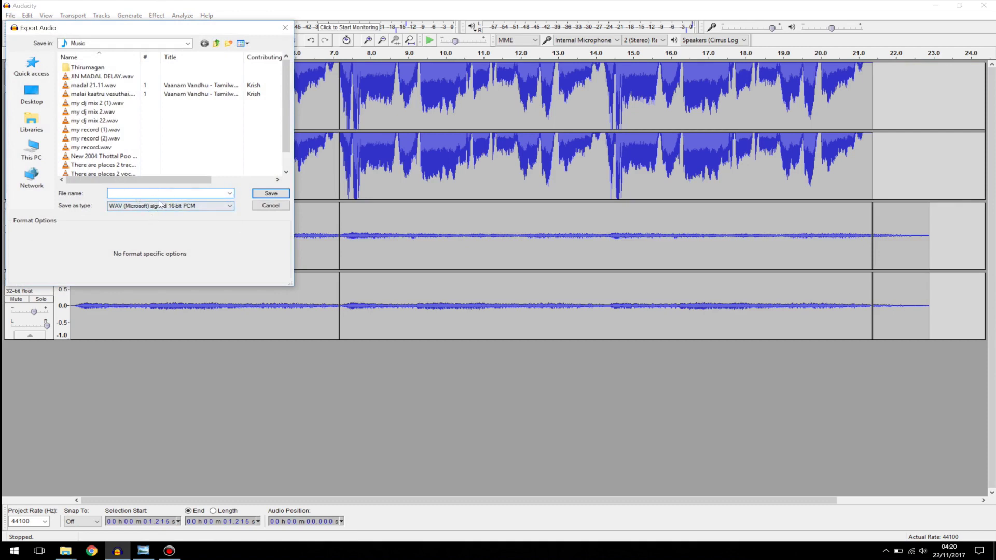
{"action": "left_click", "coordinate": [160, 205]}
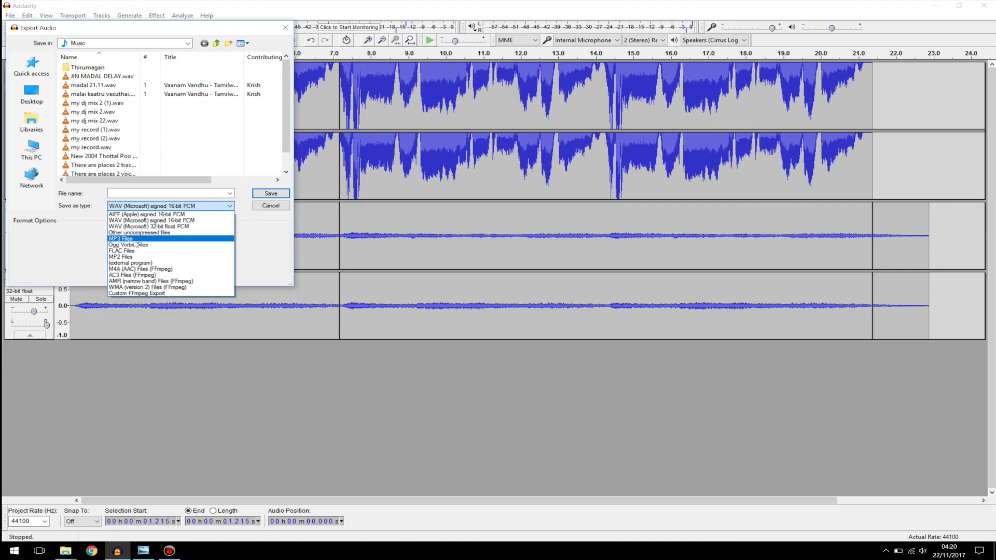
{"action": "left_click", "coordinate": [194, 207]}
{"action": "left_click", "coordinate": [195, 207]}
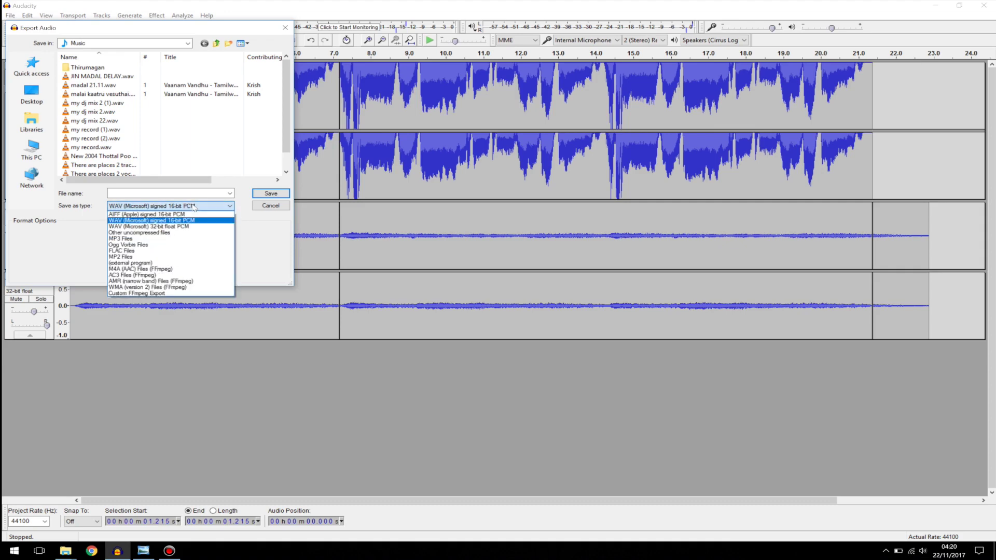
{"action": "left_click", "coordinate": [214, 205]}
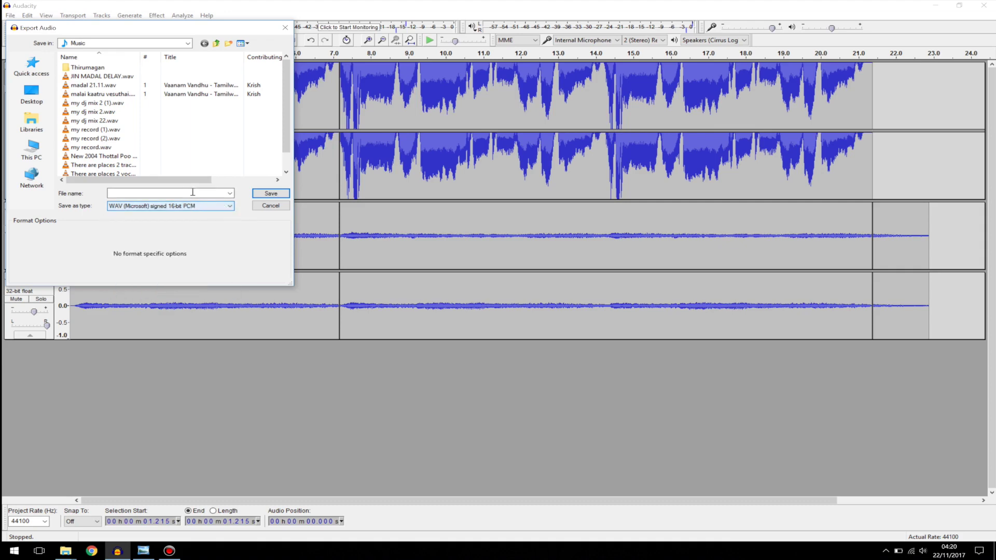
{"action": "left_click", "coordinate": [192, 192]}
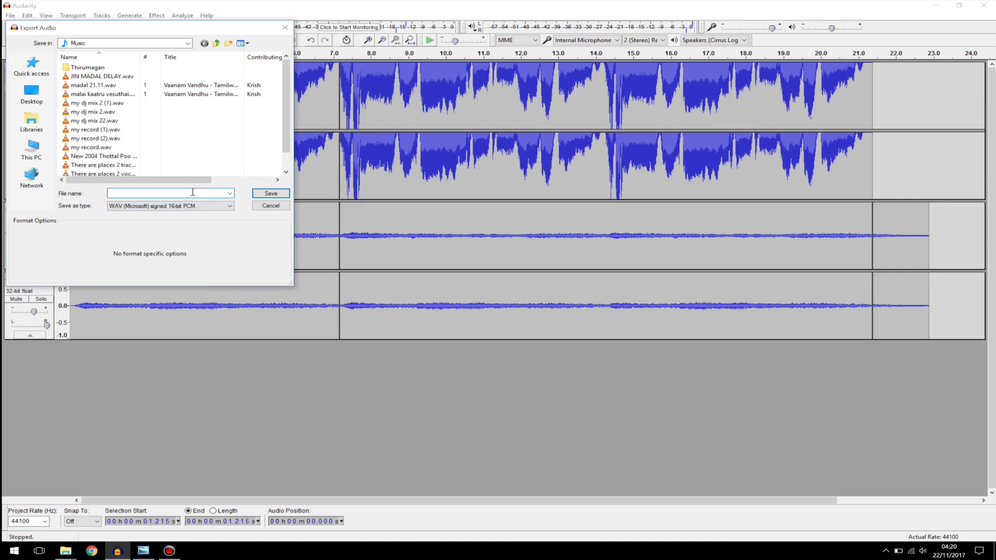
{"action": "left_click", "coordinate": [270, 205]}
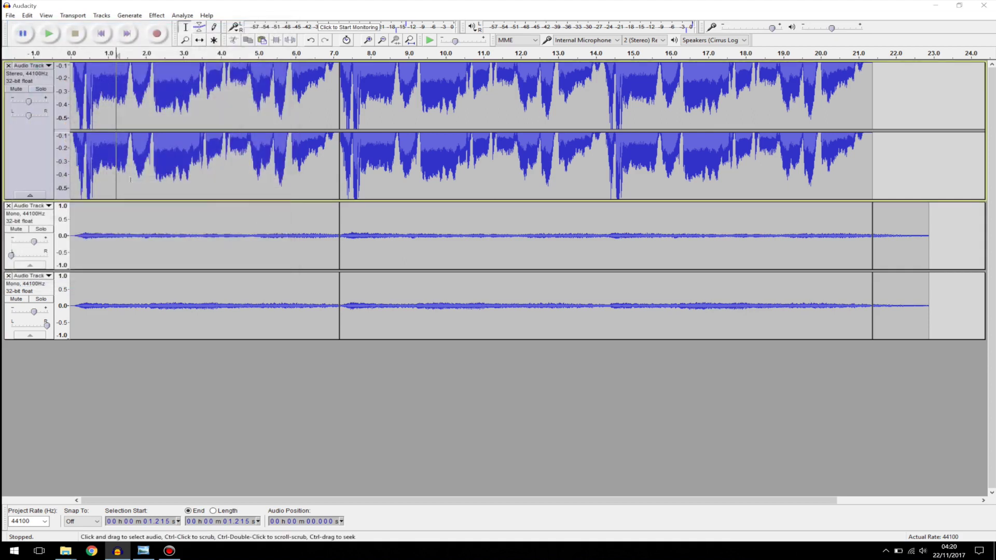